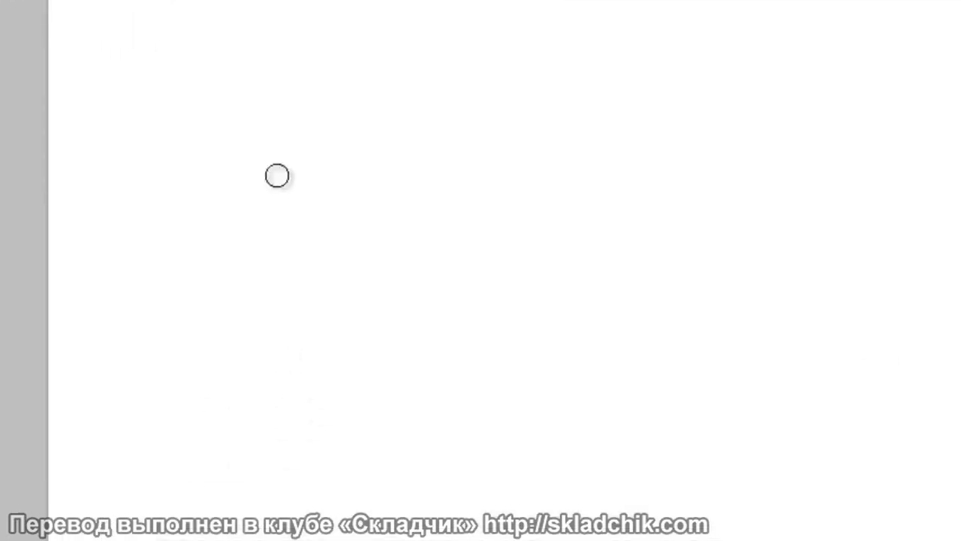
Paint two horizontal black strokes and one slanted black stroke on the canvas.
drag(430, 178, 163, 202)
drag(197, 249, 518, 275)
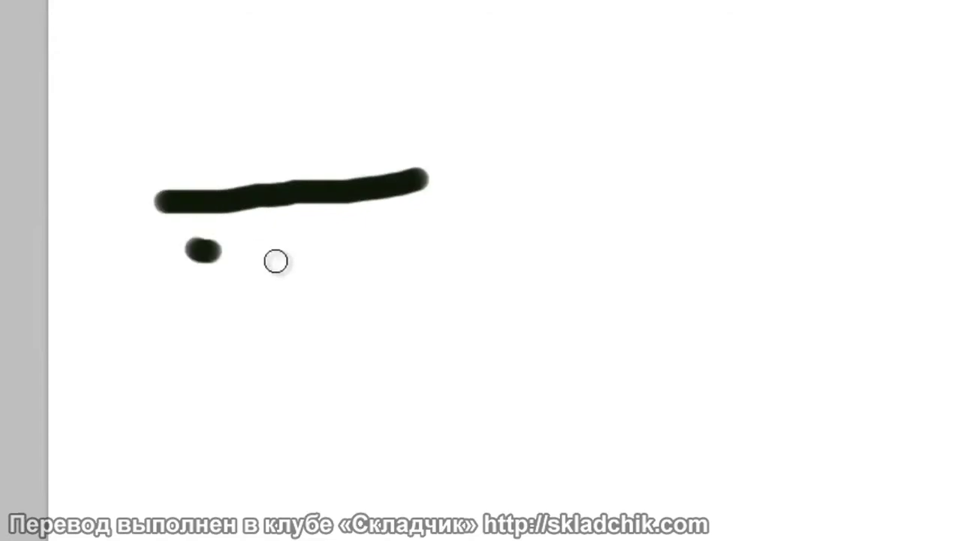
drag(252, 119, 389, 68)
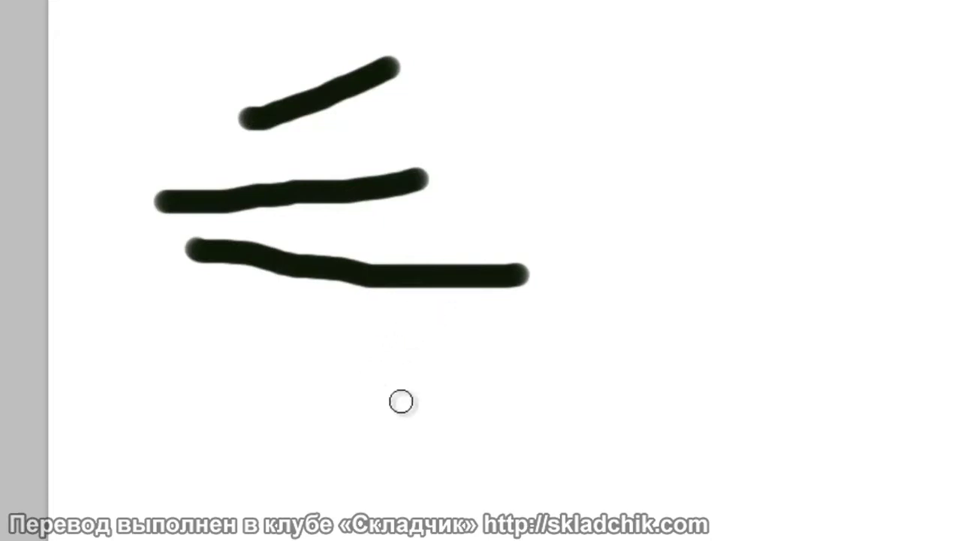
Paint wavy strokes fading from grey to black, along the bottom and right side.
mouse_move(541, 34)
mouse_down()
mouse_move(605, 143)
mouse_move(628, 357)
mouse_move(683, 368)
mouse_up()
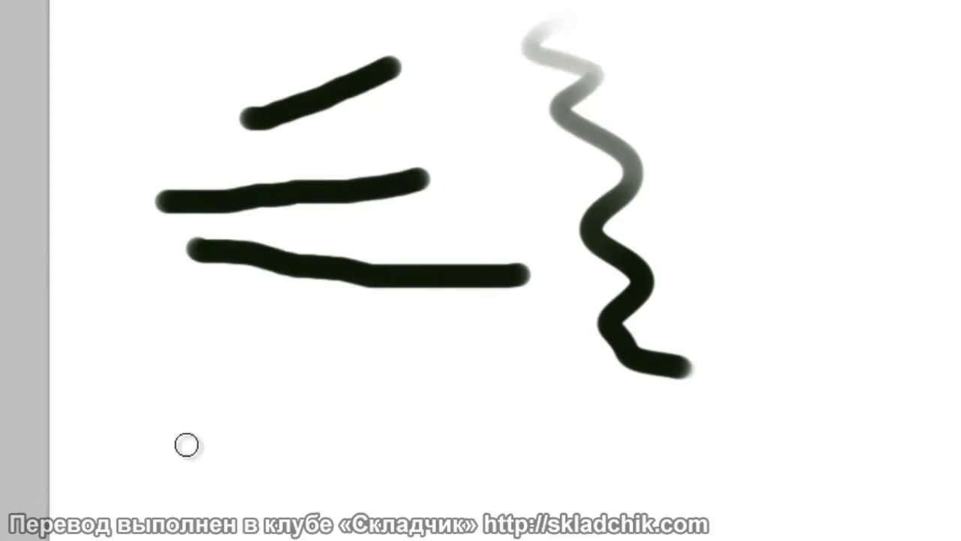
mouse_move(147, 451)
mouse_down()
mouse_move(270, 466)
mouse_move(476, 436)
mouse_move(659, 487)
mouse_move(803, 499)
mouse_up()
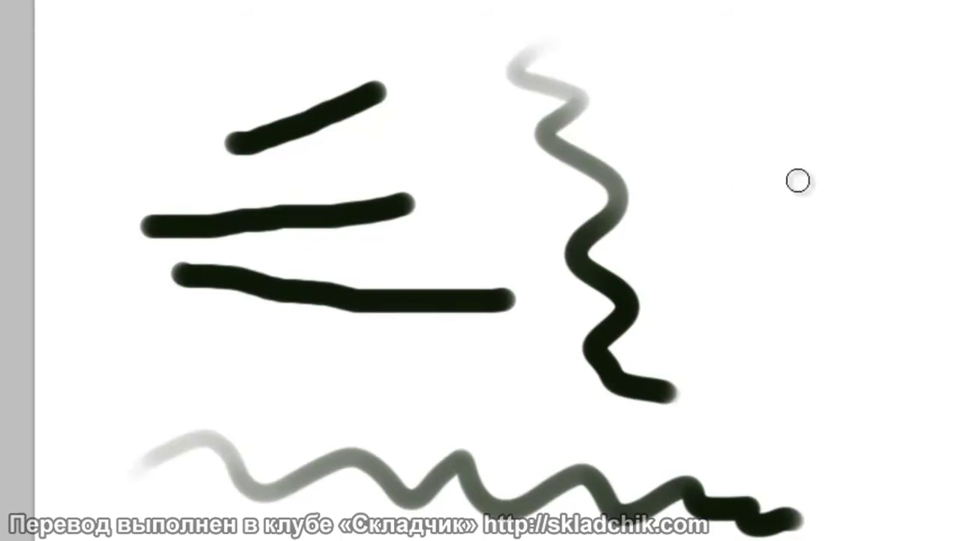
mouse_move(738, 46)
mouse_down()
mouse_move(764, 235)
mouse_move(732, 319)
mouse_up()
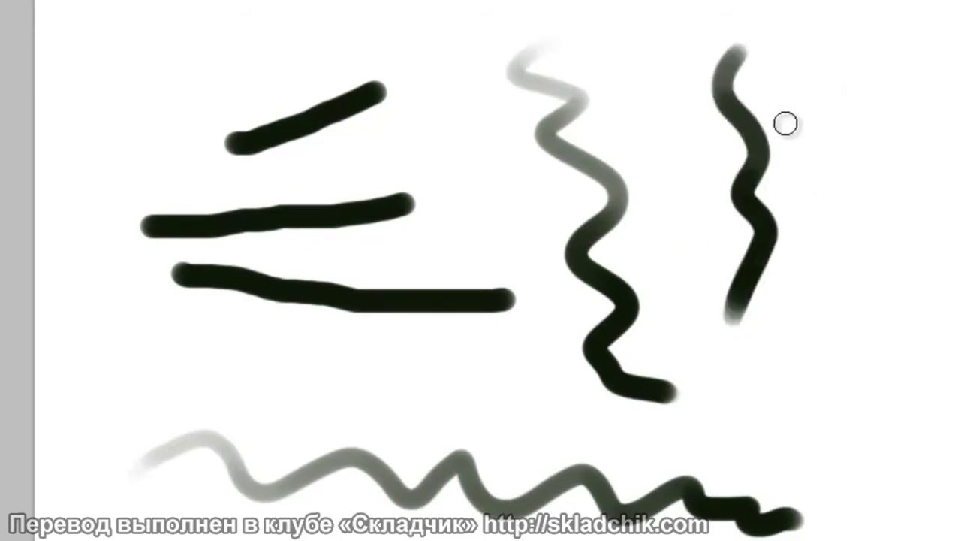
mouse_move(824, 82)
mouse_down()
mouse_move(837, 212)
mouse_move(826, 360)
mouse_up()
Add diagonal hatching strokes at the lower right, around the wavy strokes' ends.
mouse_move(790, 406)
mouse_down()
mouse_move(859, 296)
mouse_move(884, 289)
mouse_up()
mouse_move(815, 449)
mouse_down()
mouse_move(909, 331)
mouse_move(824, 451)
mouse_up()
drag(939, 347, 835, 465)
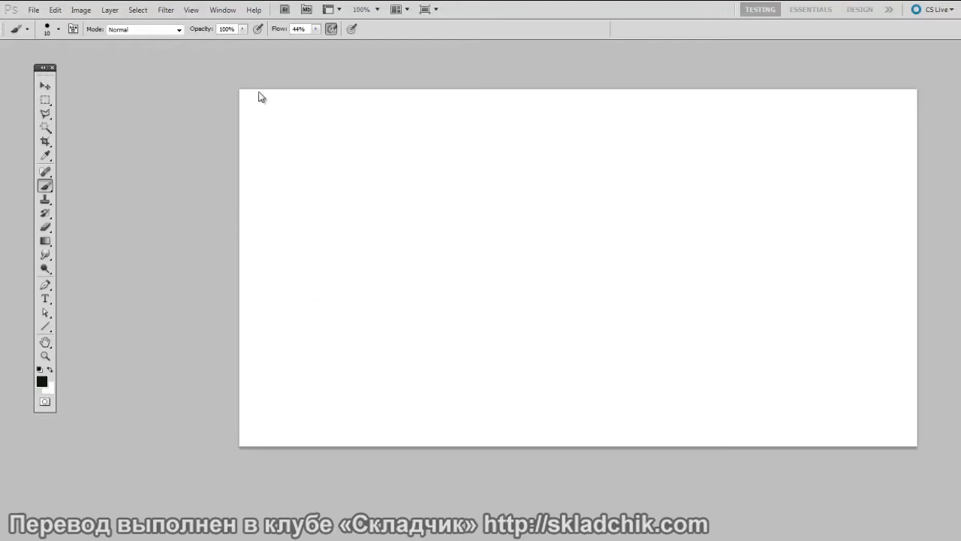
Show the Layers panel (Layer 1 above Background) beside the canvas and float the Tools panel.
click(224, 12)
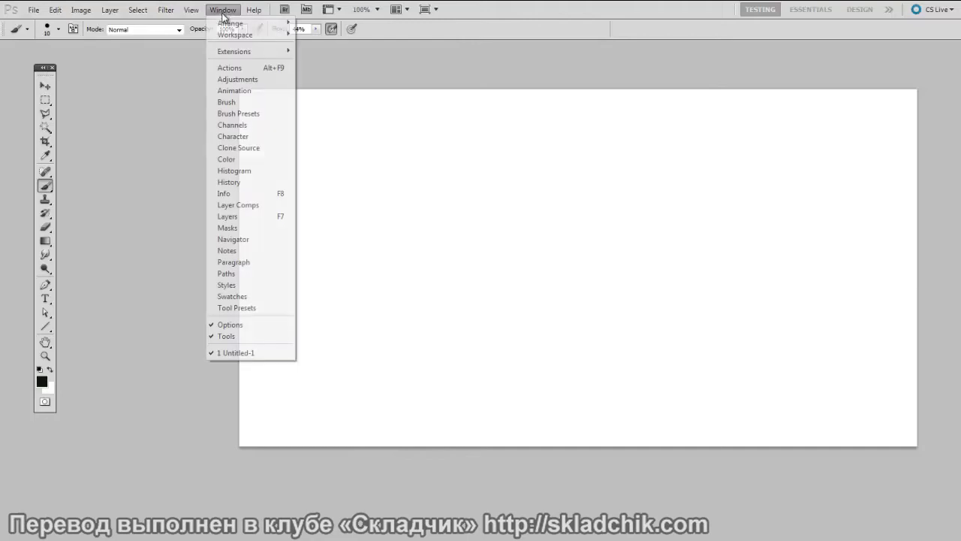
click(260, 218)
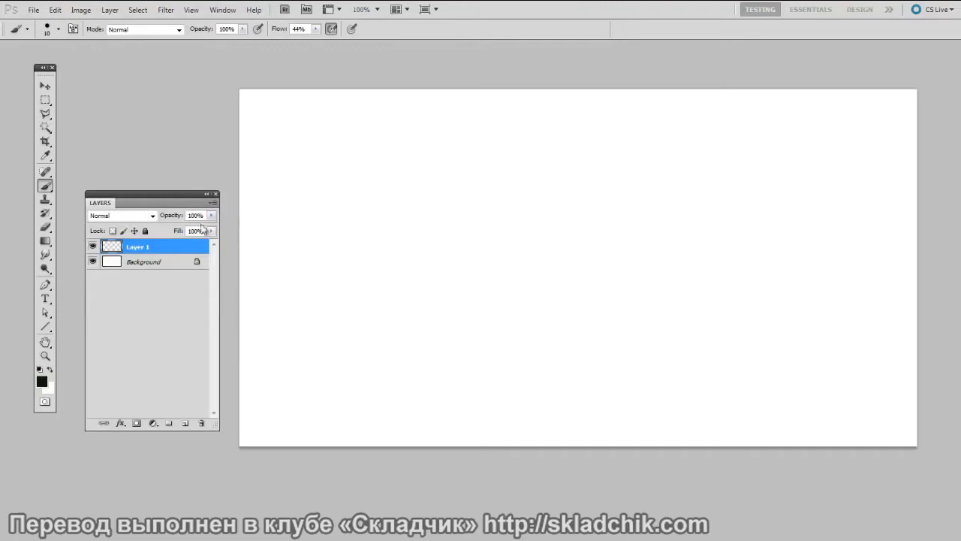
mouse_move(175, 195)
mouse_down()
mouse_move(166, 98)
mouse_move(171, 197)
mouse_up()
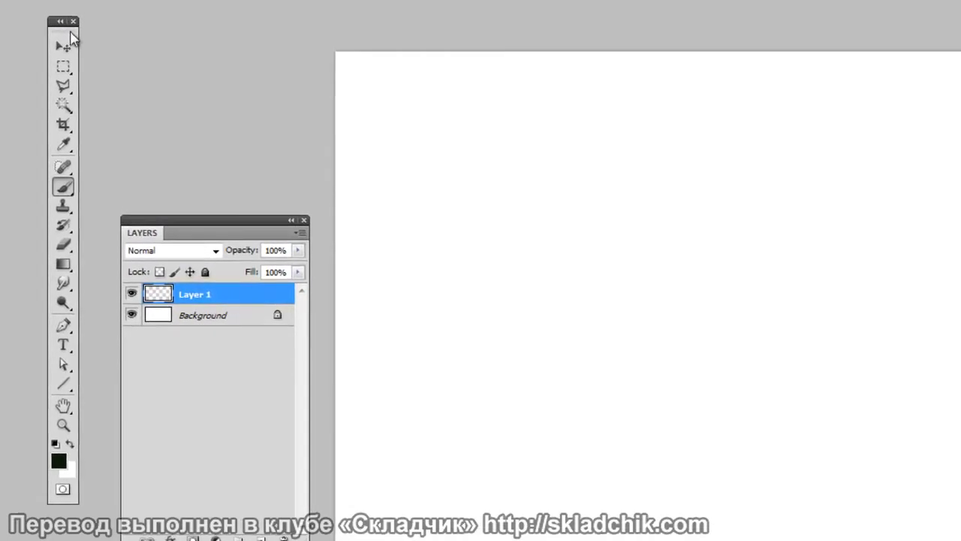
drag(70, 36, 77, 32)
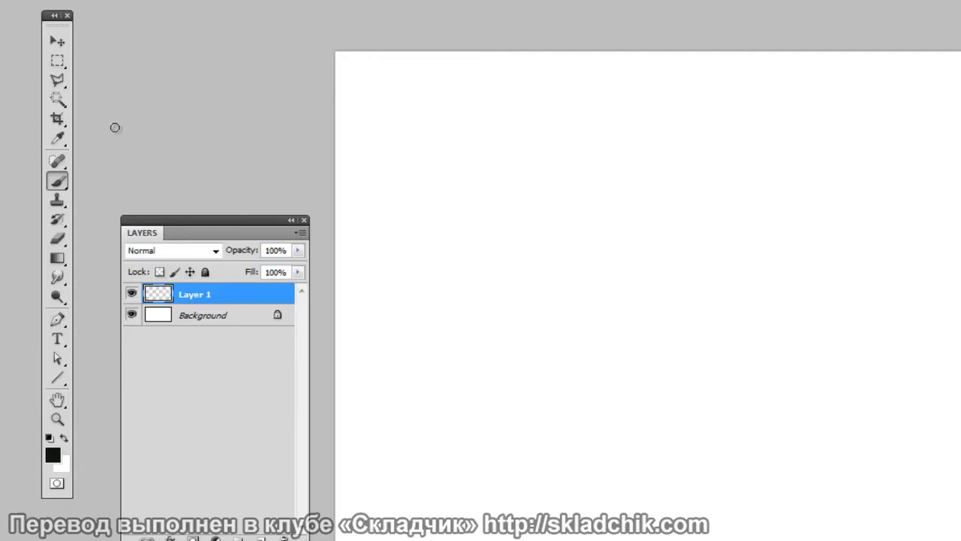
Switch to the Brush tool, ready to paint on the new Layer 2.
double_click(64, 438)
click(59, 181)
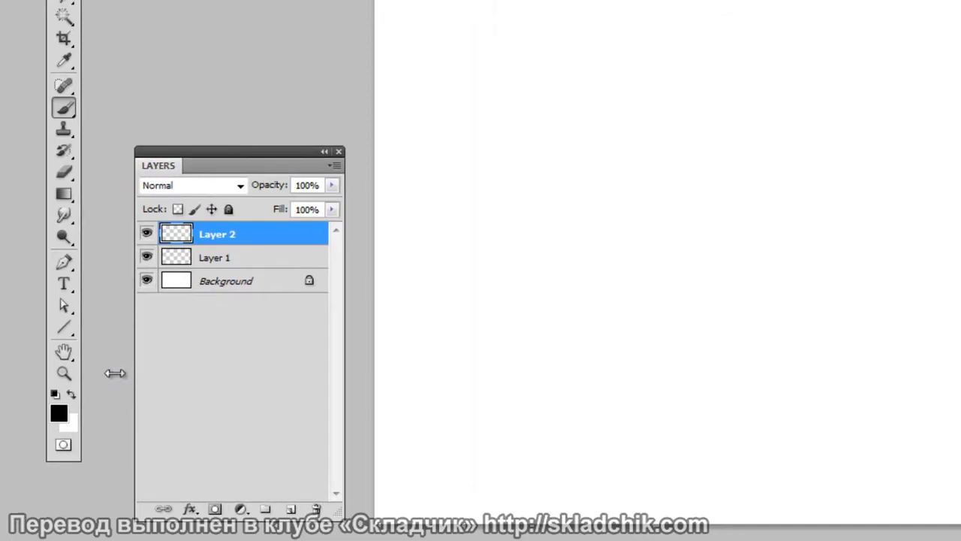
Paint a black squiggle on the new layer, then try pink shades in the Color Picker.
drag(445, 84, 615, 215)
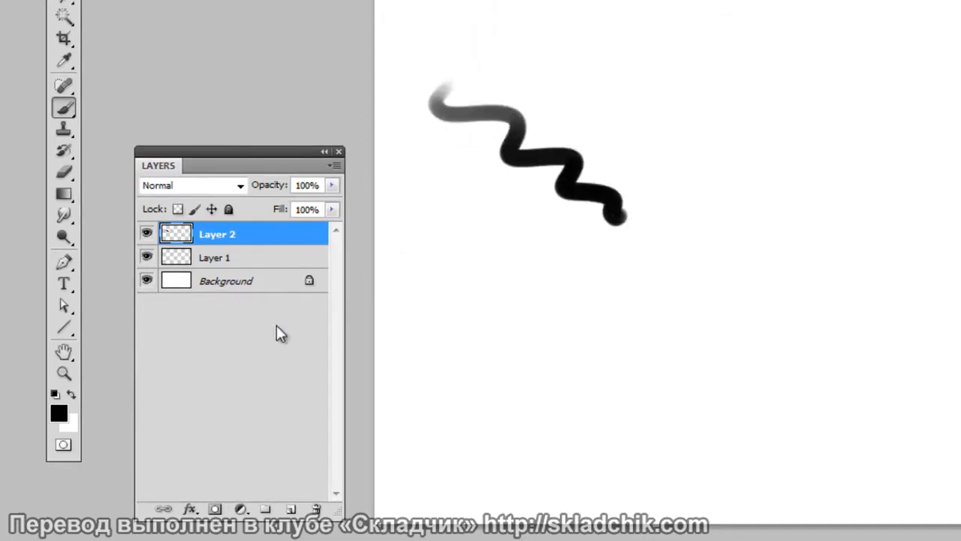
click(58, 413)
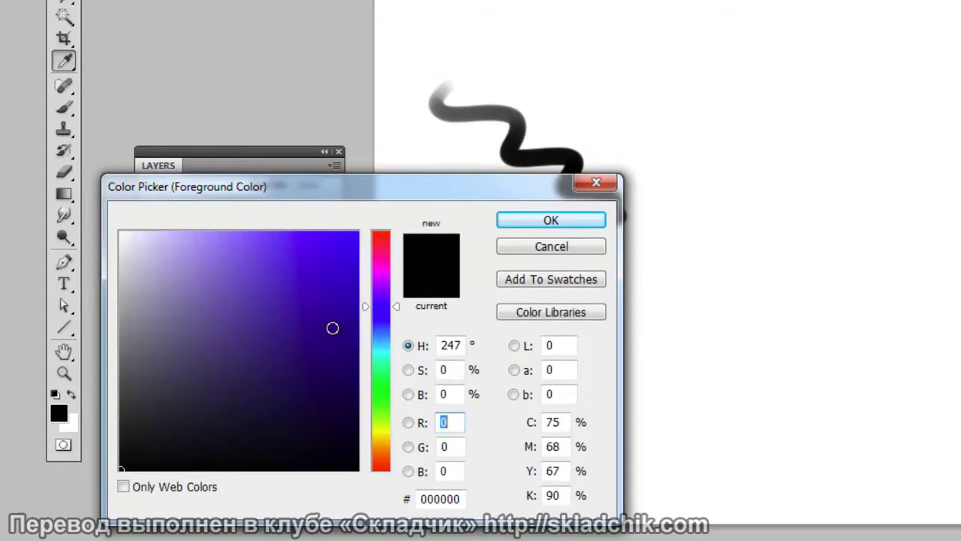
drag(388, 305, 391, 253)
click(198, 361)
mouse_move(198, 361)
mouse_down()
mouse_move(260, 277)
mouse_move(290, 318)
mouse_move(273, 271)
mouse_move(249, 277)
mouse_up()
Settle on a light purple paint colour and paint a purple wavy stroke above the squiggle.
drag(366, 373, 341, 302)
click(247, 253)
drag(247, 253, 255, 253)
click(538, 223)
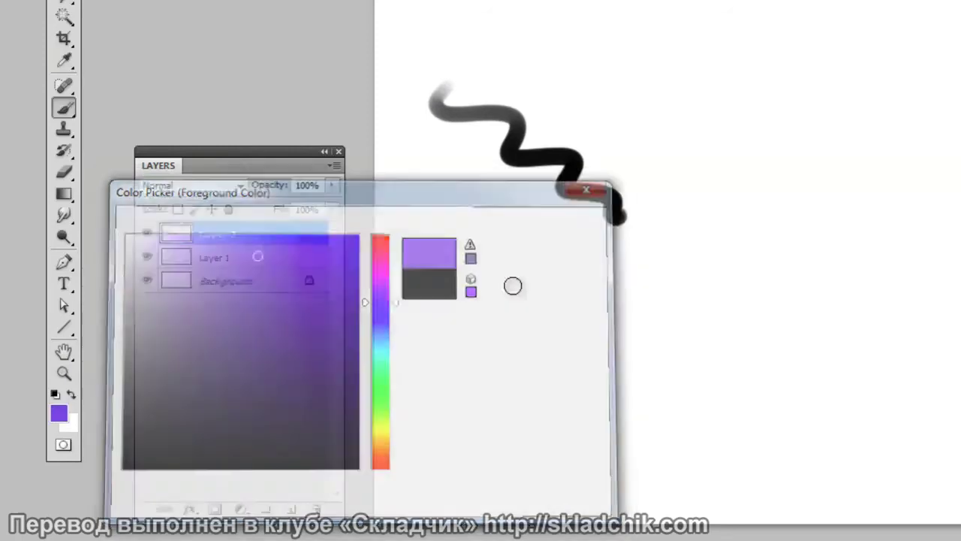
mouse_move(495, 54)
mouse_down()
mouse_move(622, 94)
mouse_move(661, 162)
mouse_up()
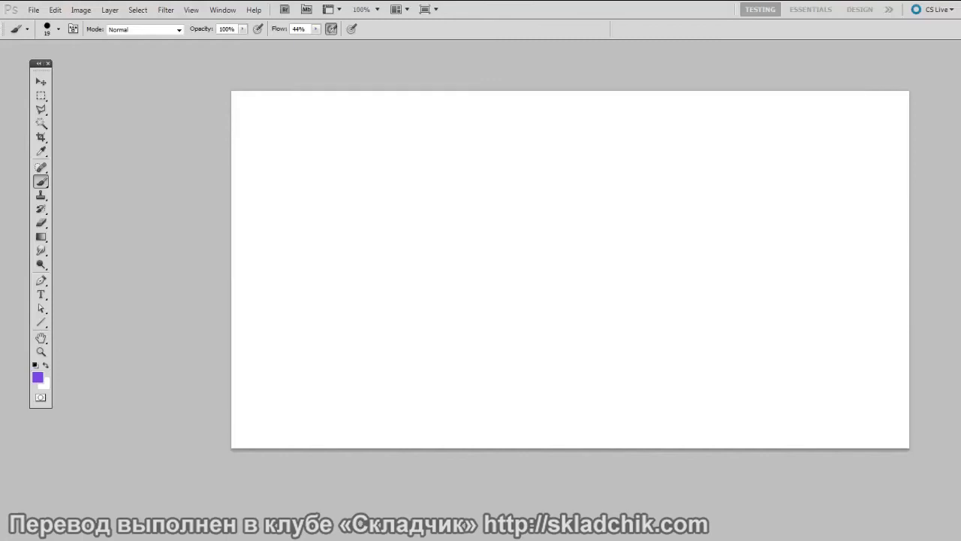
Restore the Tools panel and stack the Navigator and Layers panels on the left.
key(Tab)
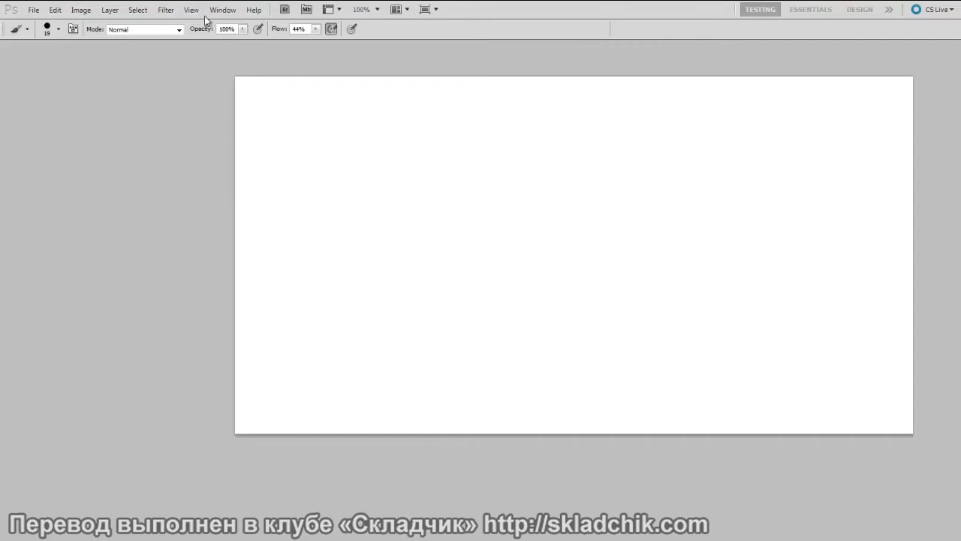
click(228, 12)
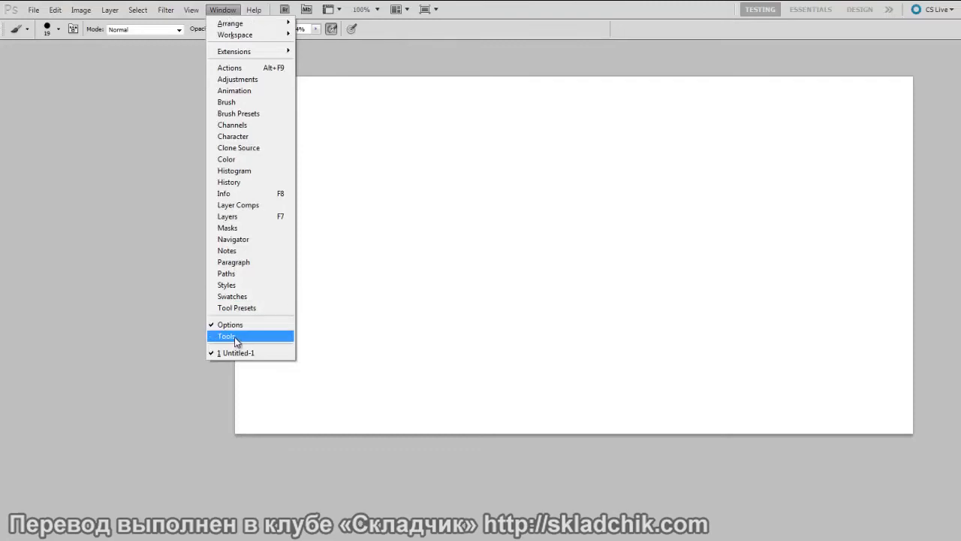
click(235, 336)
click(223, 9)
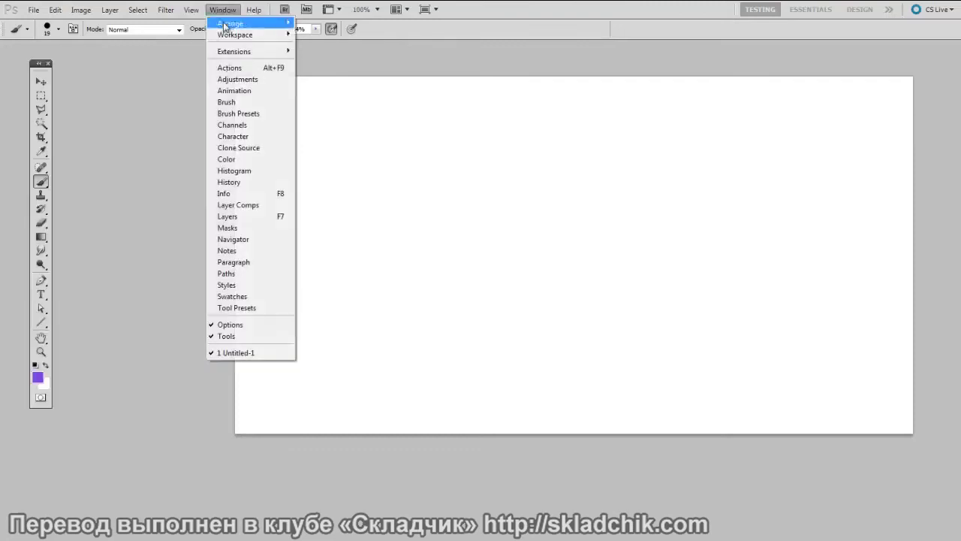
click(238, 218)
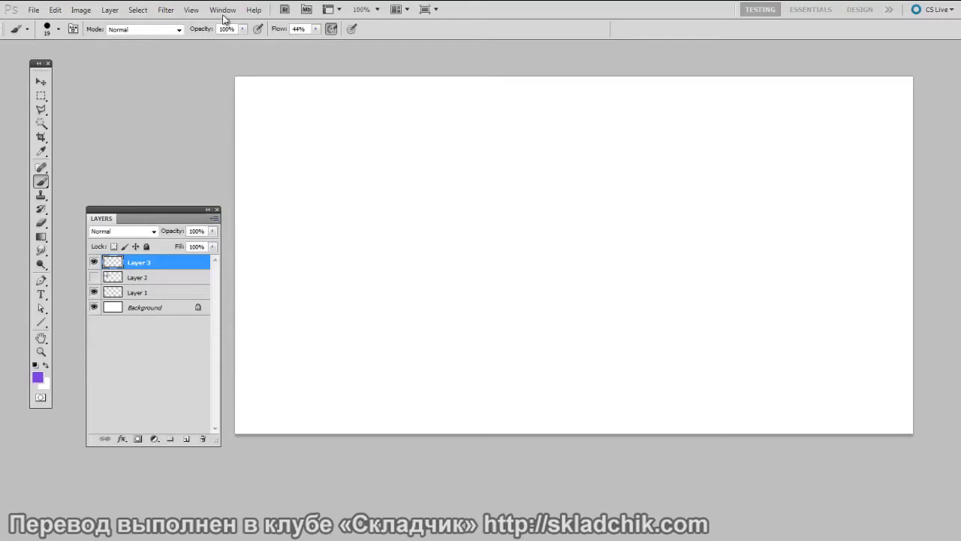
click(224, 10)
click(233, 238)
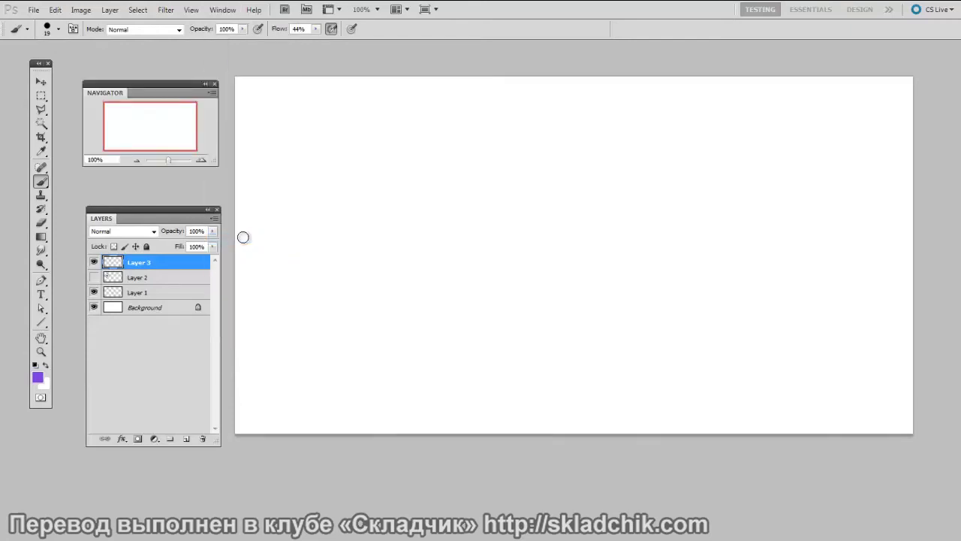
drag(171, 93, 170, 84)
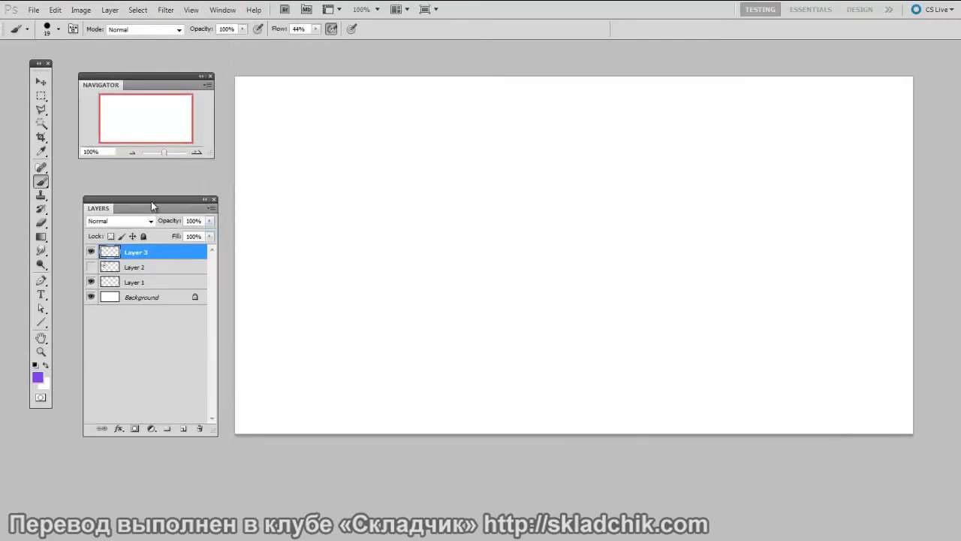
drag(157, 210, 148, 182)
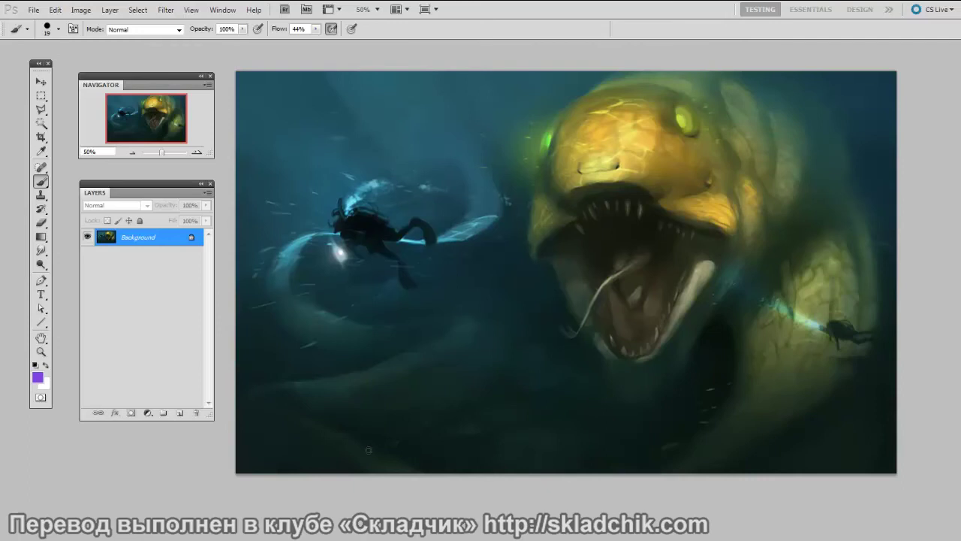
scroll(368, 458, up, 1)
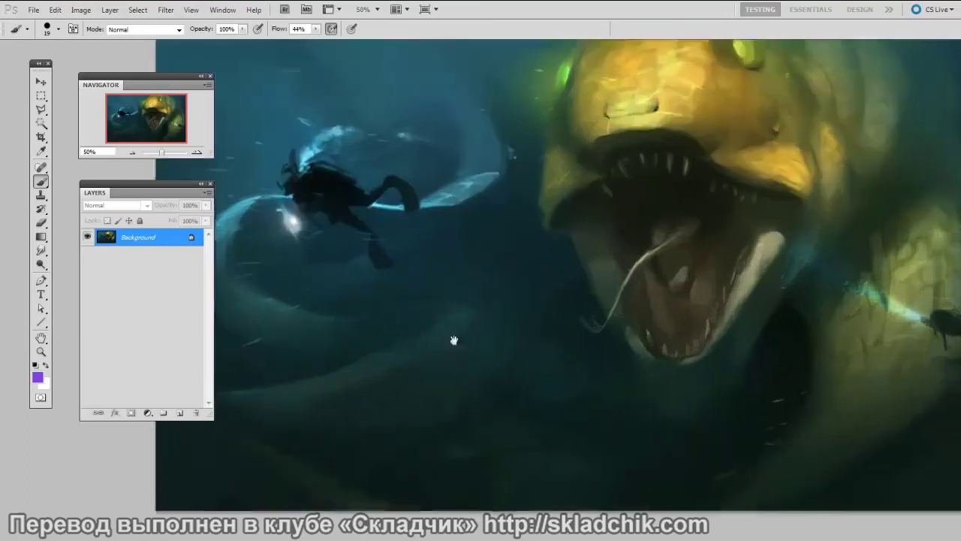
scroll(466, 338, up, 1)
scroll(532, 286, down, 1)
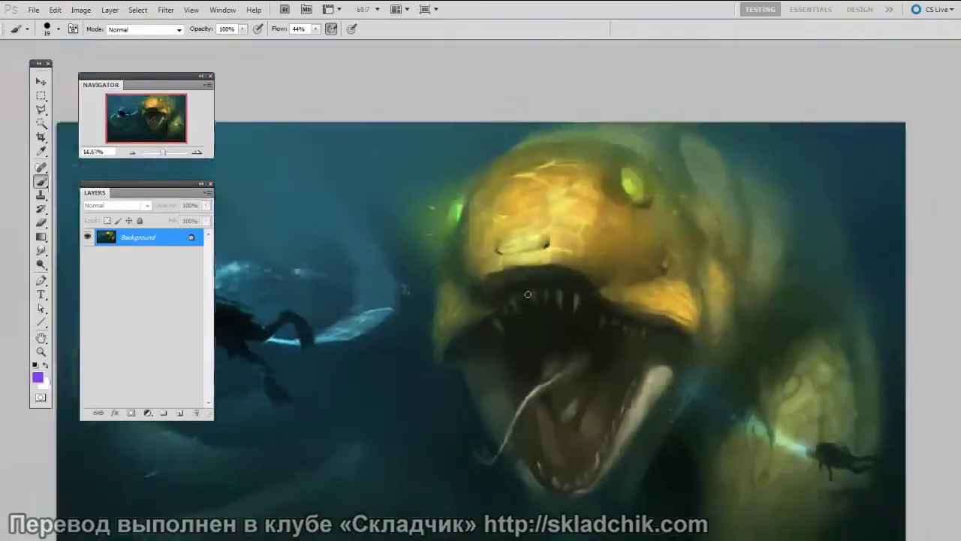
scroll(533, 289, down, 1)
mouse_move(488, 337)
mouse_down()
mouse_move(627, 239)
mouse_move(457, 392)
mouse_up()
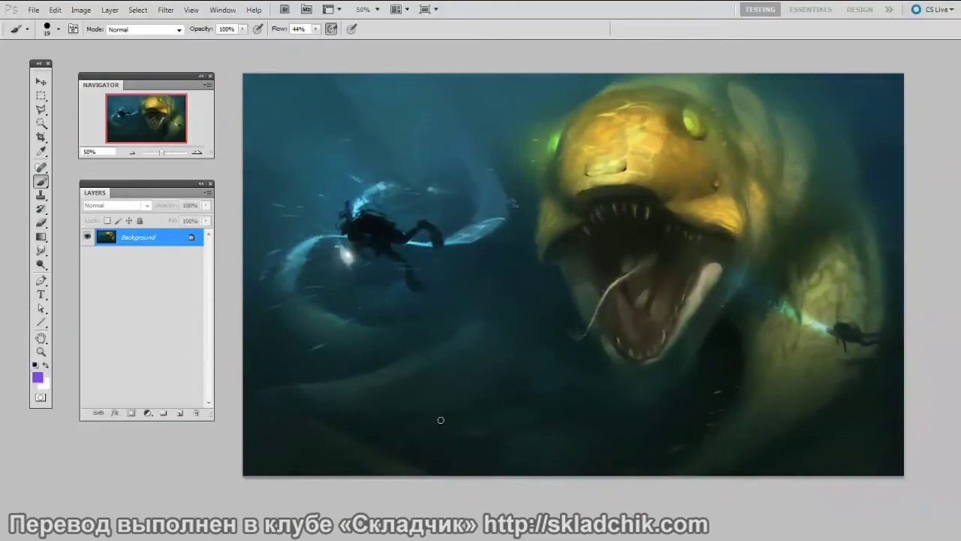
click(198, 153)
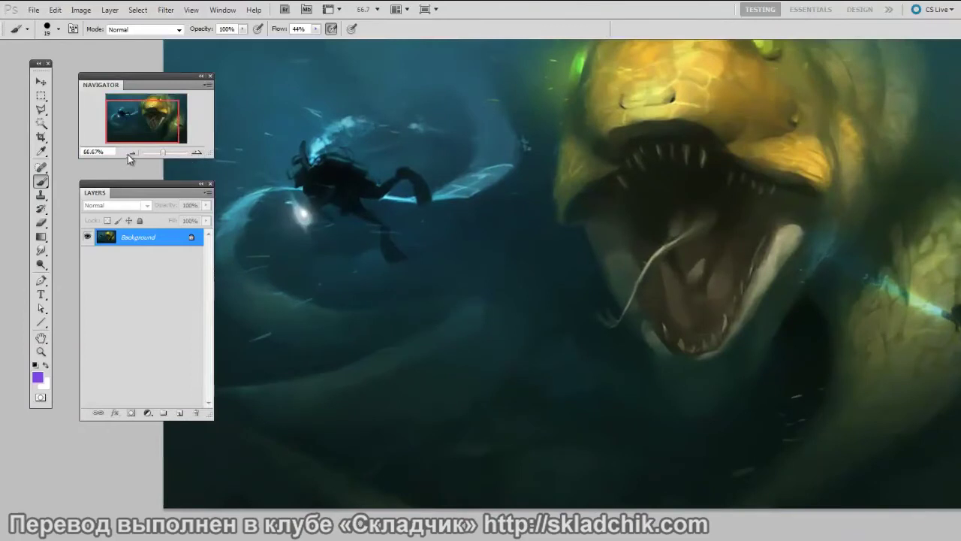
click(128, 154)
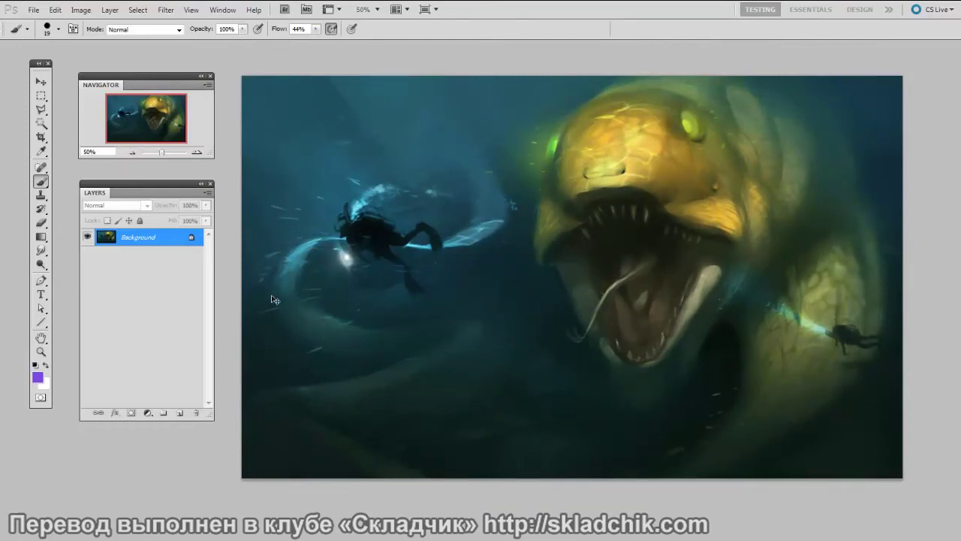
Zoom the painting to 100% and pan to frame the monster's head.
key(ctrl+plus)
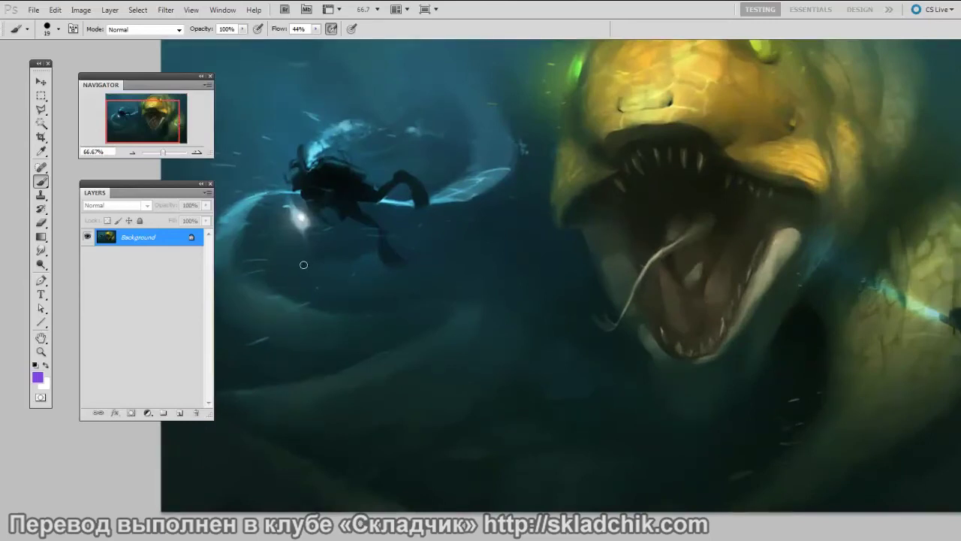
key(ctrl+minus)
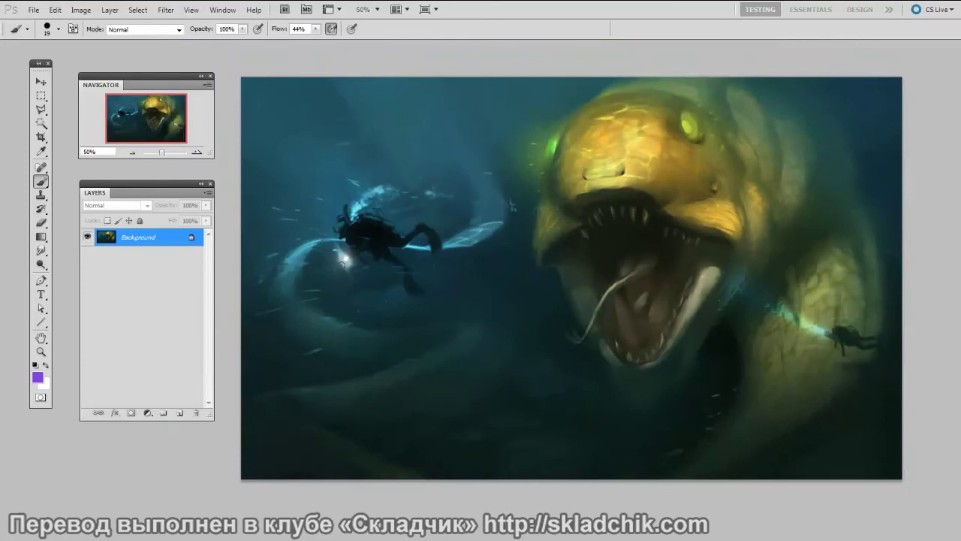
key(ctrl+plus)
key(ctrl+plus)
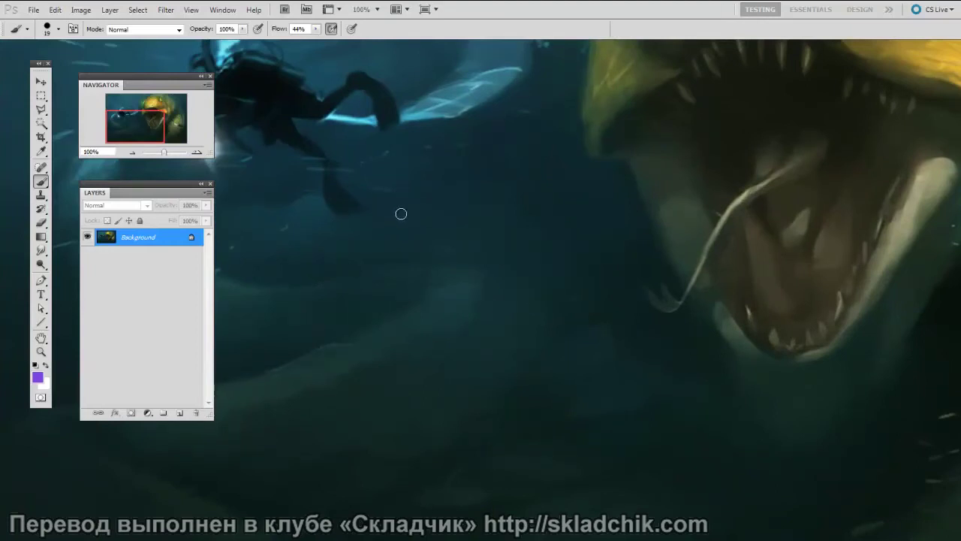
mouse_move(553, 188)
mouse_down()
mouse_move(453, 290)
mouse_move(569, 386)
mouse_move(729, 311)
mouse_move(579, 193)
mouse_move(376, 253)
mouse_move(440, 344)
mouse_move(521, 317)
mouse_up()
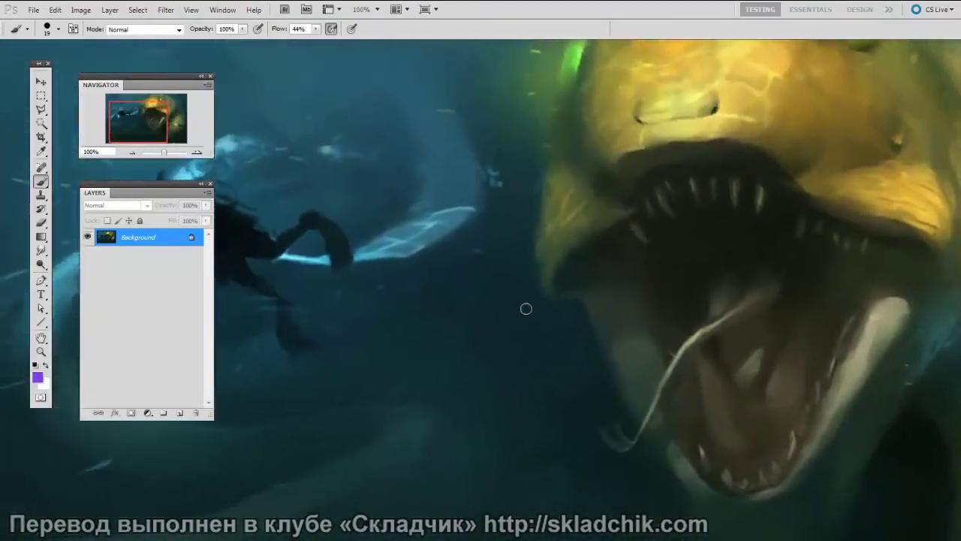
drag(538, 190, 521, 258)
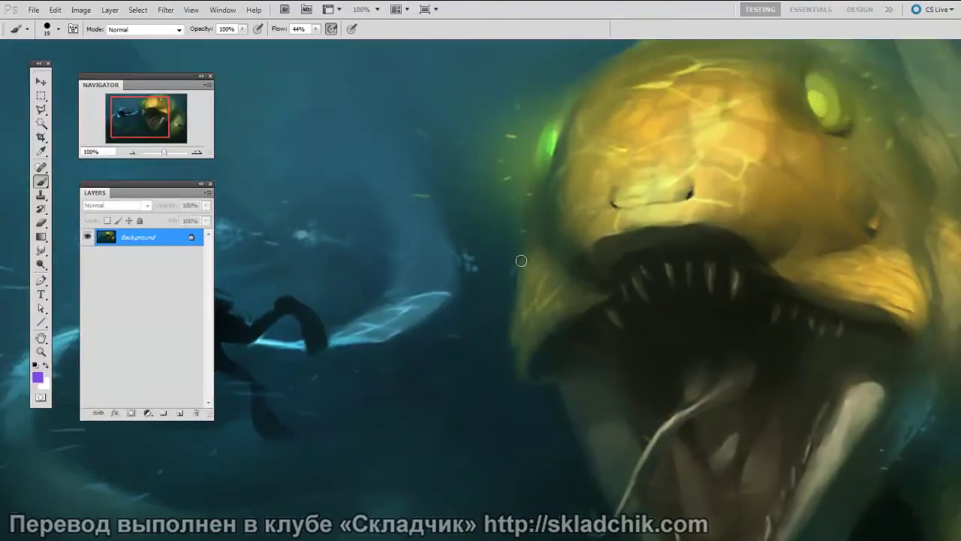
In full-screen view, paint a pale arrow-shaped test stroke above the diver, then exit full screen.
key(f)
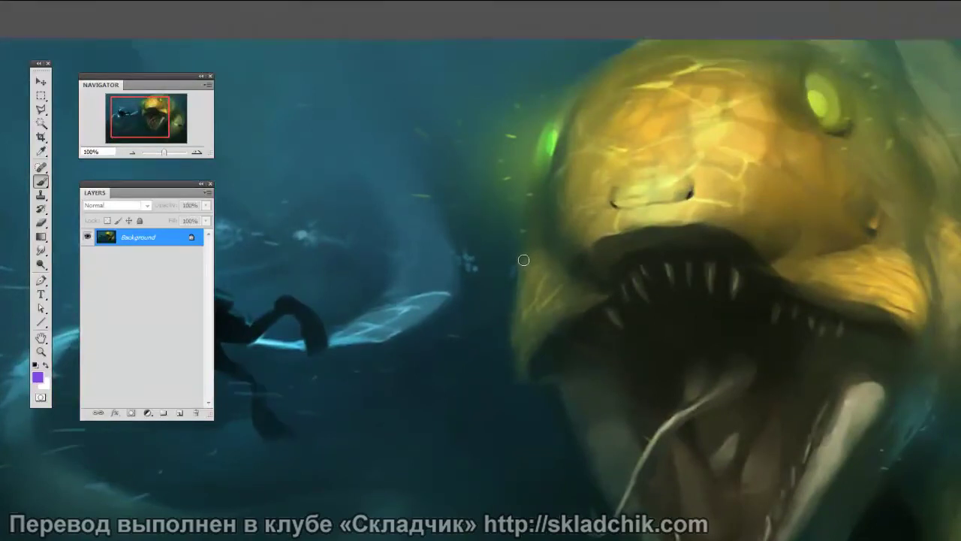
key(f)
drag(433, 216, 411, 233)
right_click(376, 199)
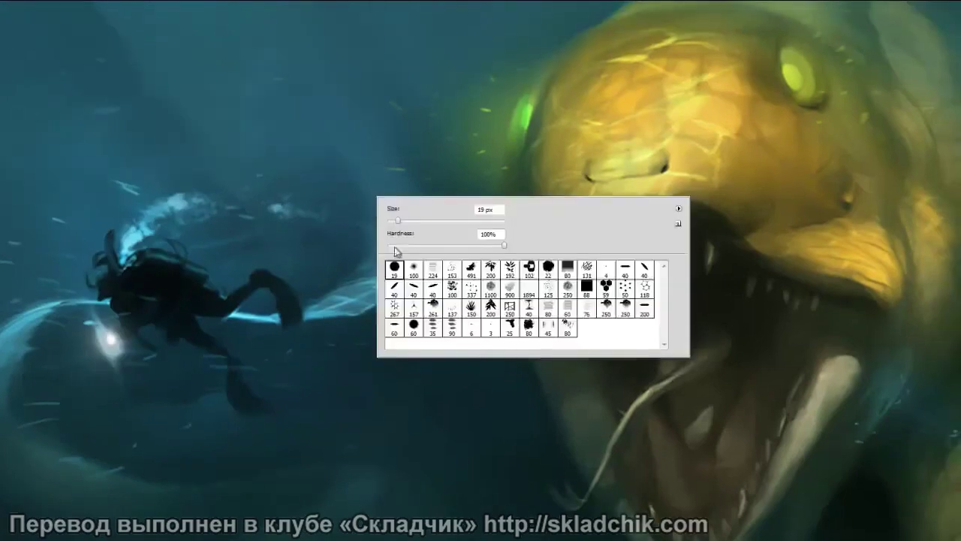
click(351, 275)
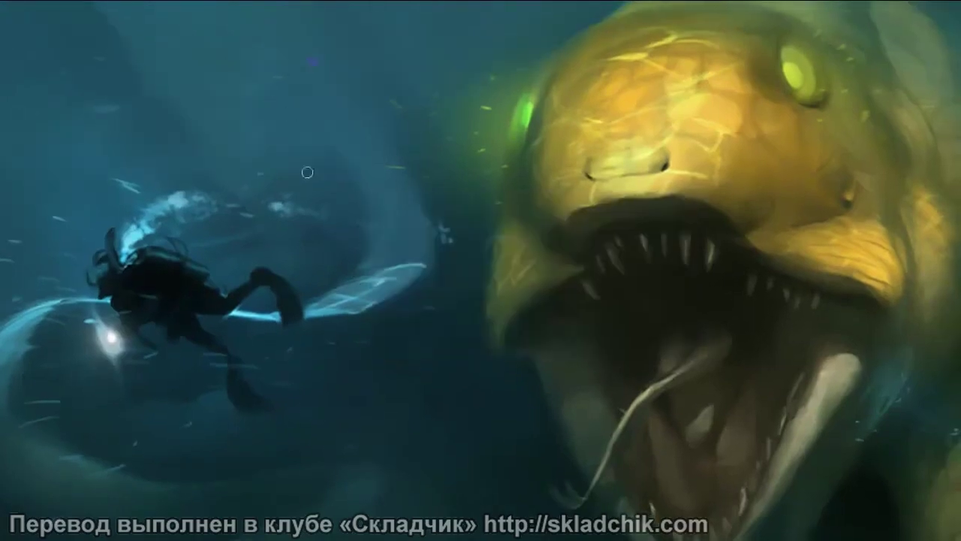
mouse_move(323, 141)
mouse_down()
mouse_move(231, 111)
mouse_move(290, 172)
mouse_up()
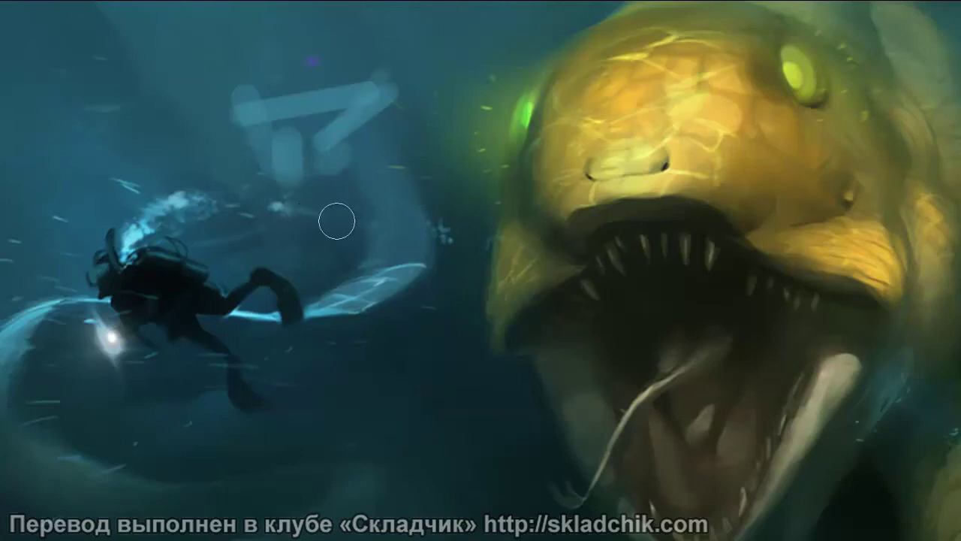
key(f)
drag(433, 279, 489, 264)
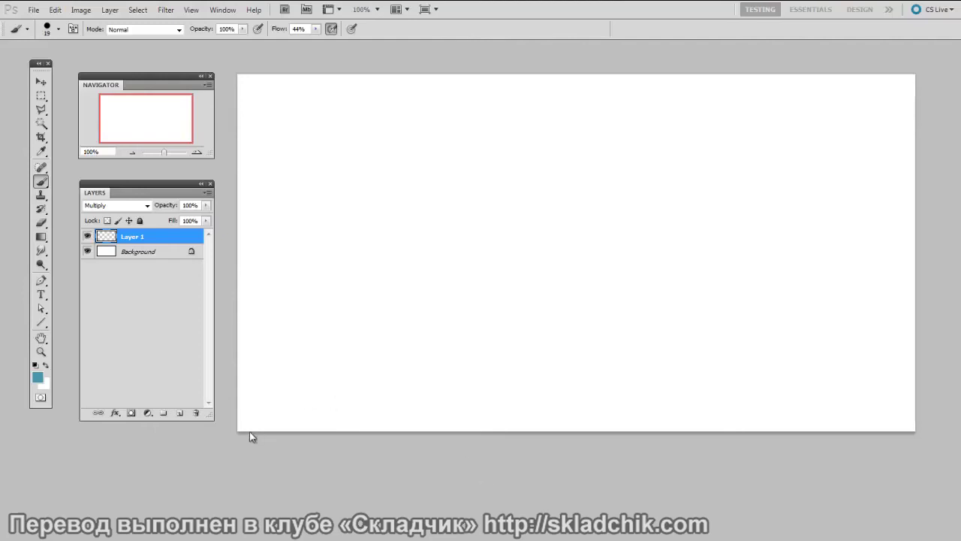
On a new Layer 2, paint a red triangle outline with a size-10 brush.
key(ctrl+shift+alt+n)
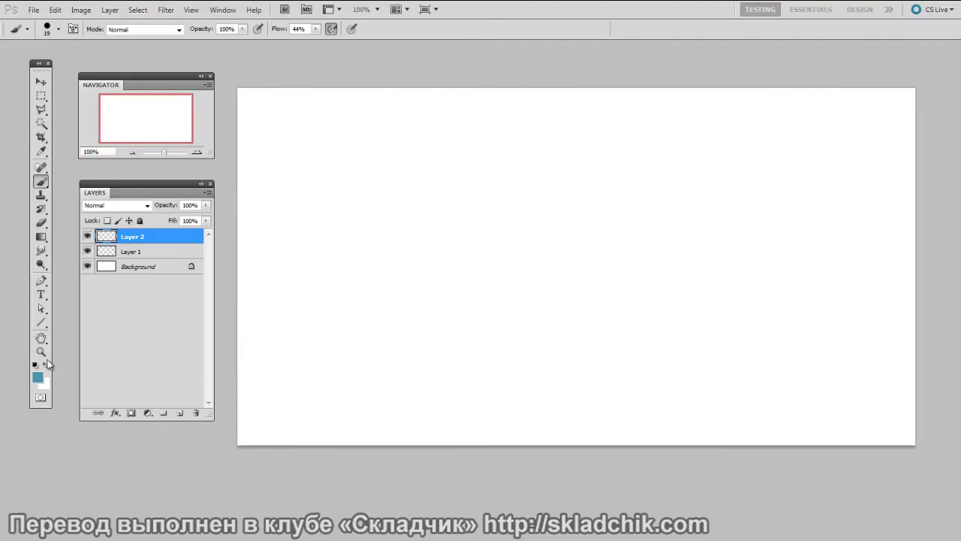
click(38, 377)
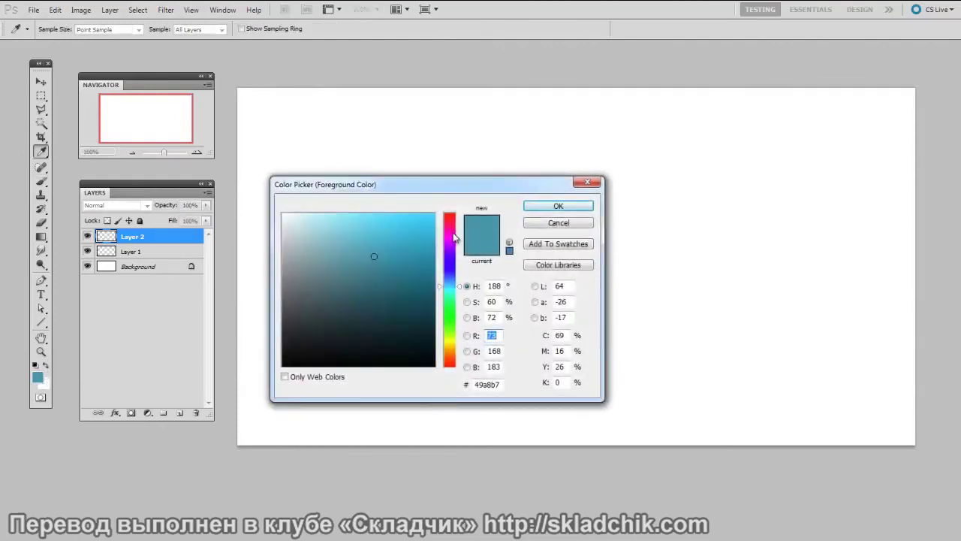
drag(449, 240, 449, 213)
drag(376, 253, 422, 232)
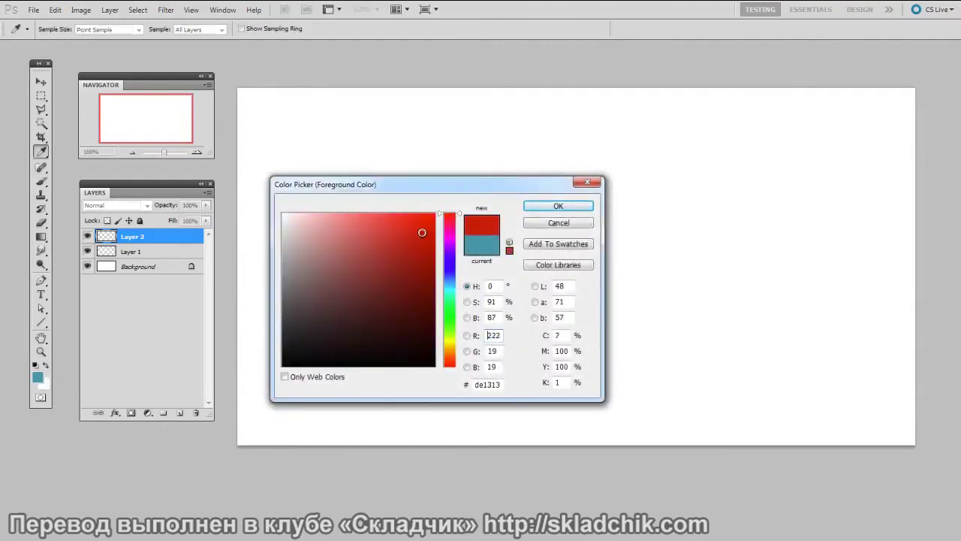
click(558, 206)
key(bracketleft)
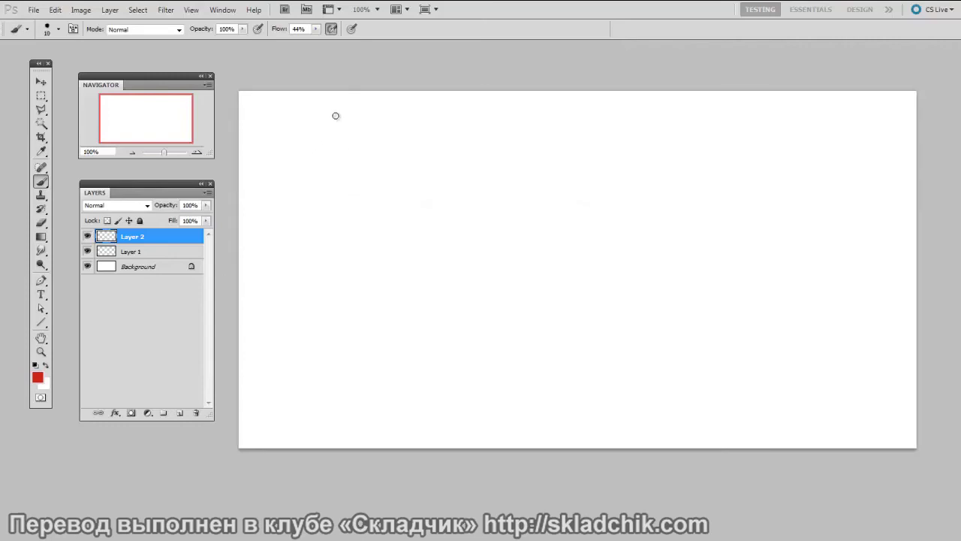
drag(336, 115, 394, 197)
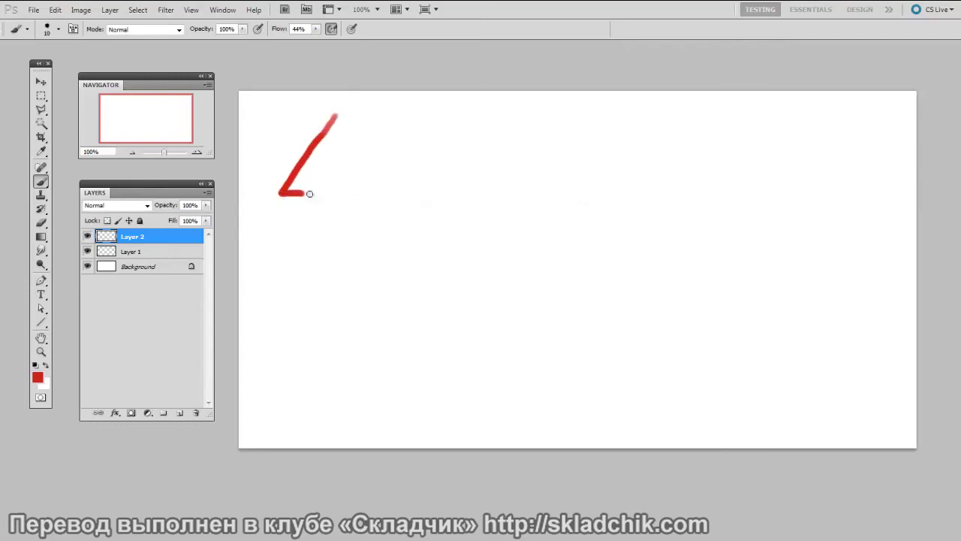
drag(337, 115, 394, 197)
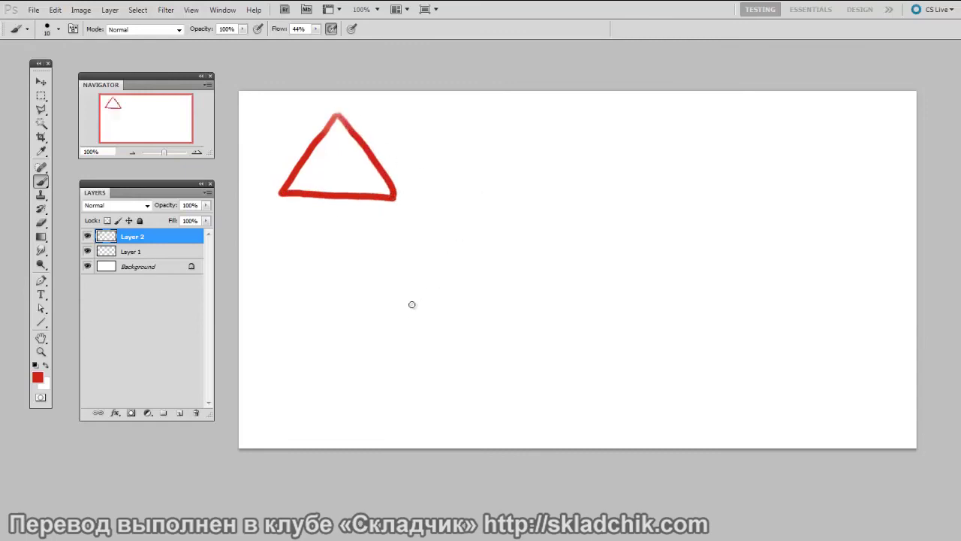
Set the paint colour to dark blue (#281fe0).
click(36, 370)
click(449, 263)
click(413, 267)
click(558, 205)
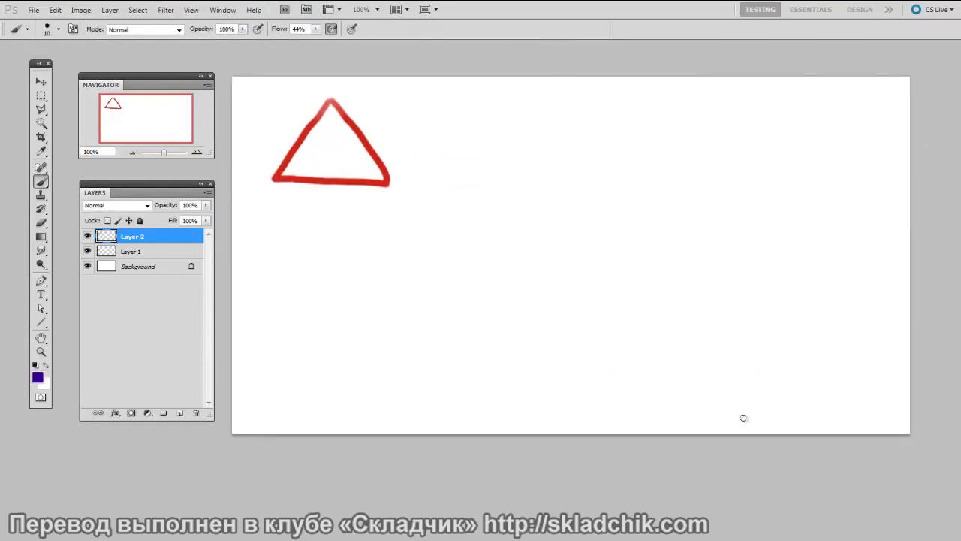
Paint a blue square at lower right, then a green wavy line linking the triangle to it.
mouse_move(741, 402)
mouse_down()
mouse_move(751, 296)
mouse_move(879, 291)
mouse_move(884, 406)
mouse_up()
drag(742, 411, 889, 405)
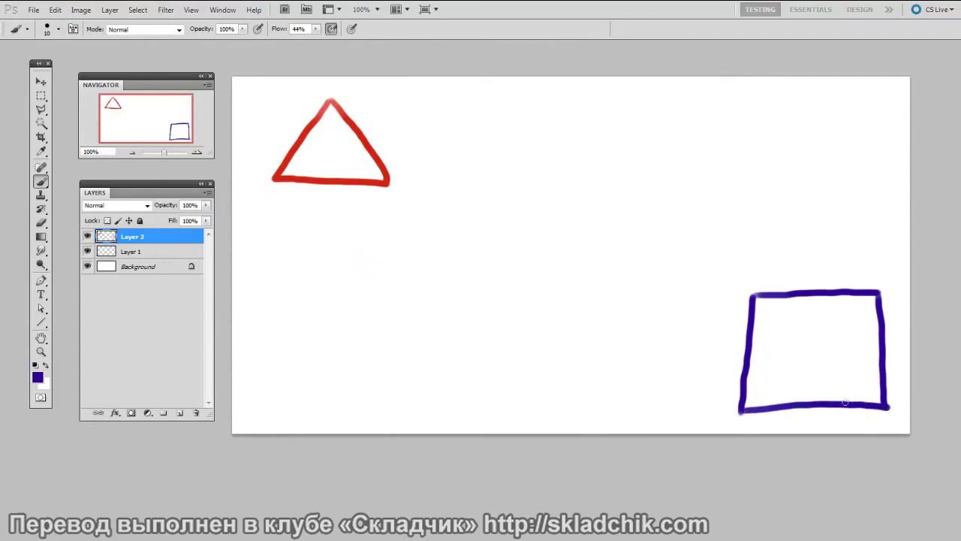
click(37, 378)
drag(449, 255, 449, 316)
mouse_move(407, 263)
mouse_down()
mouse_move(373, 274)
mouse_move(383, 273)
mouse_up()
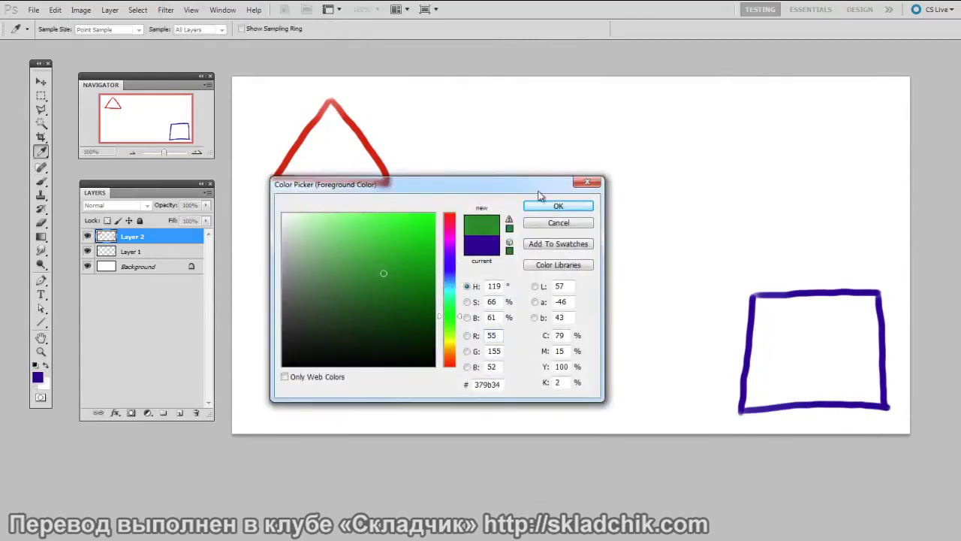
click(558, 206)
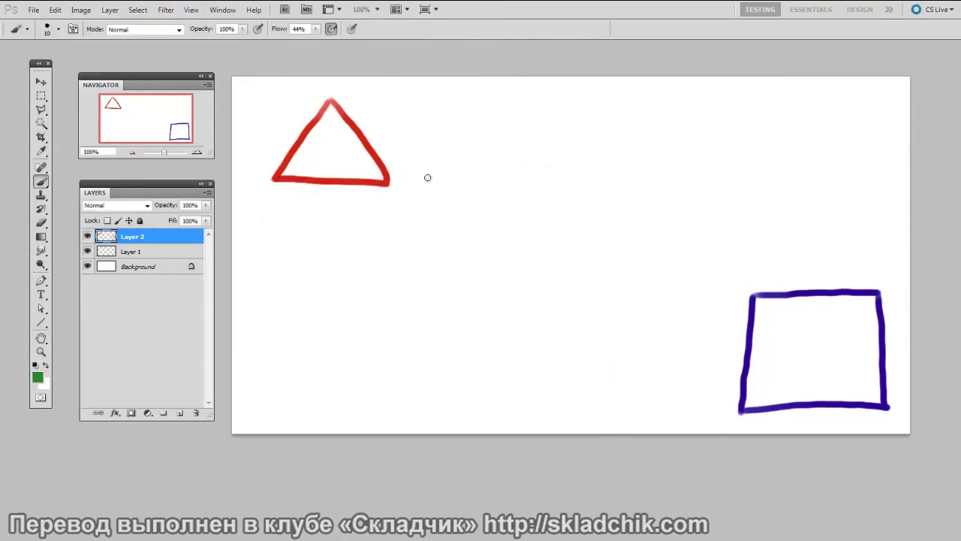
drag(390, 179, 753, 293)
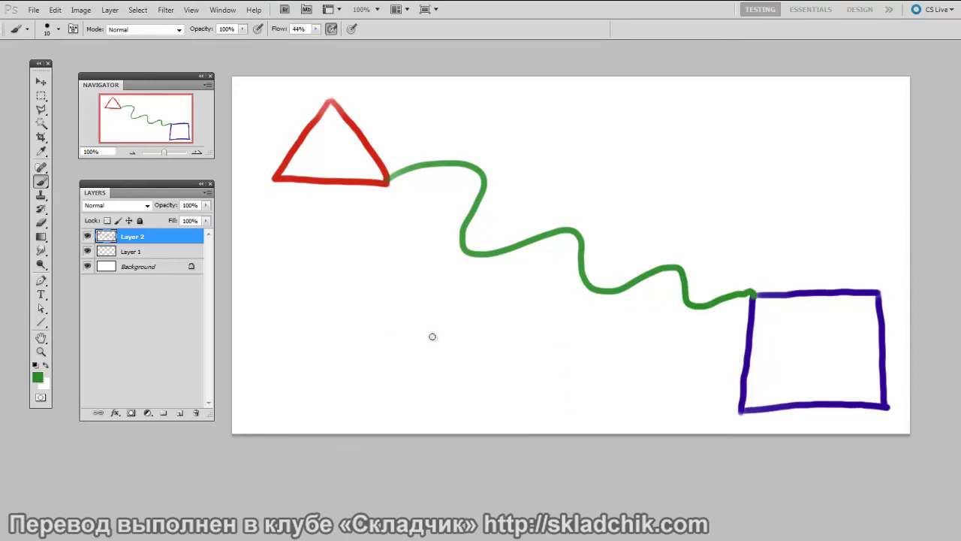
Return to the Brush tool and show the drawing in full-screen mode with panels hidden.
key(r)
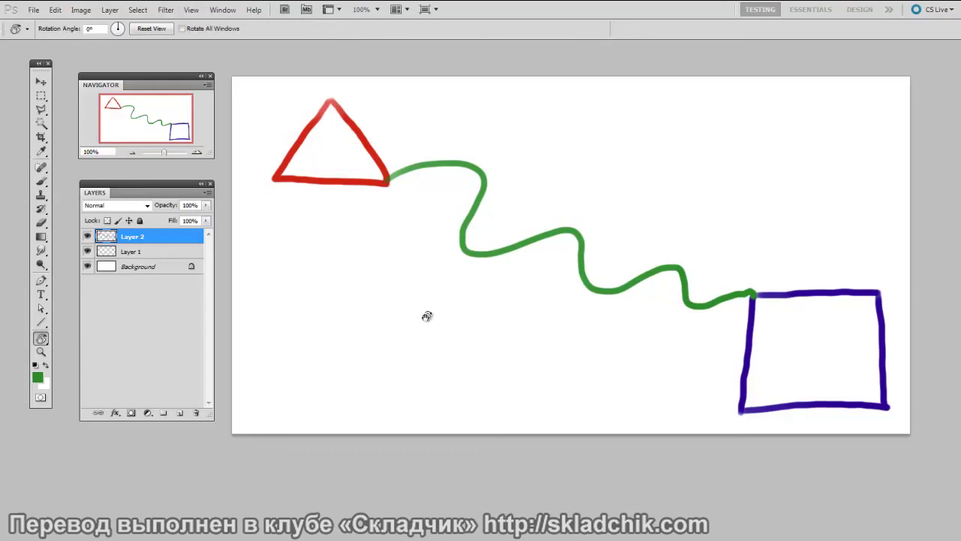
key(b)
key(f)
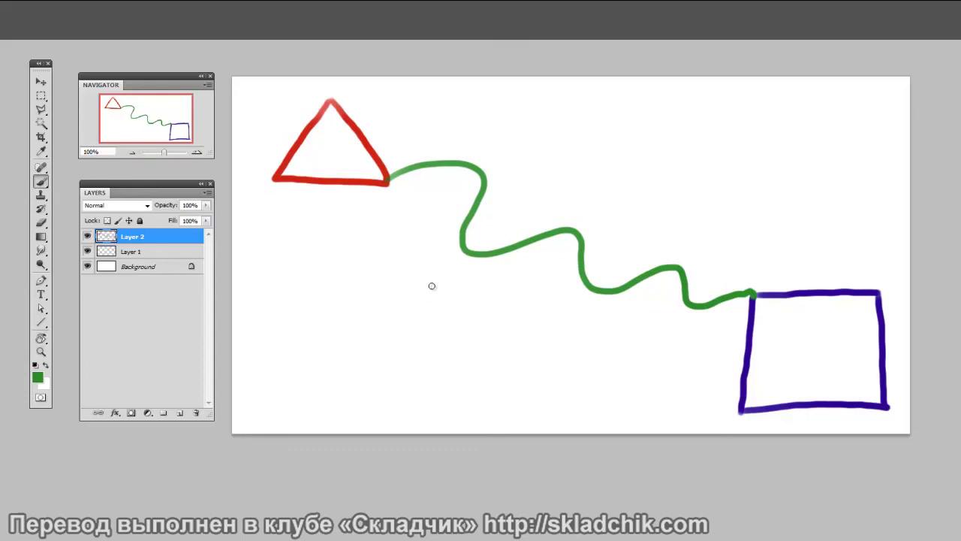
key(f)
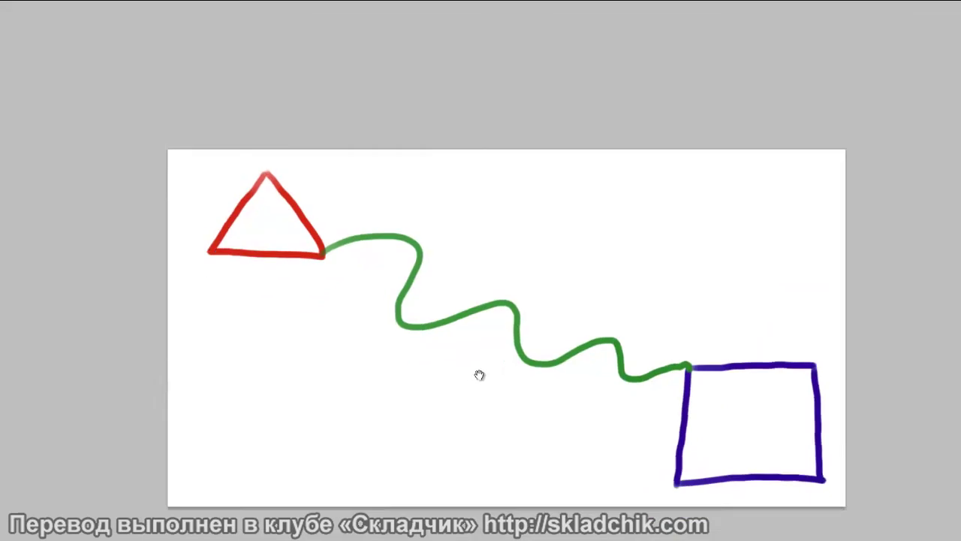
drag(476, 375, 506, 307)
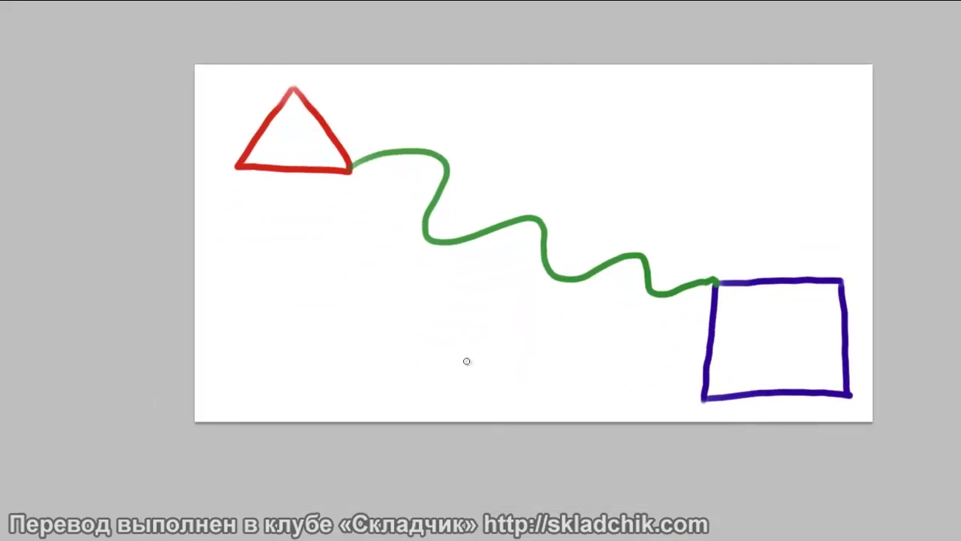
drag(365, 228, 405, 236)
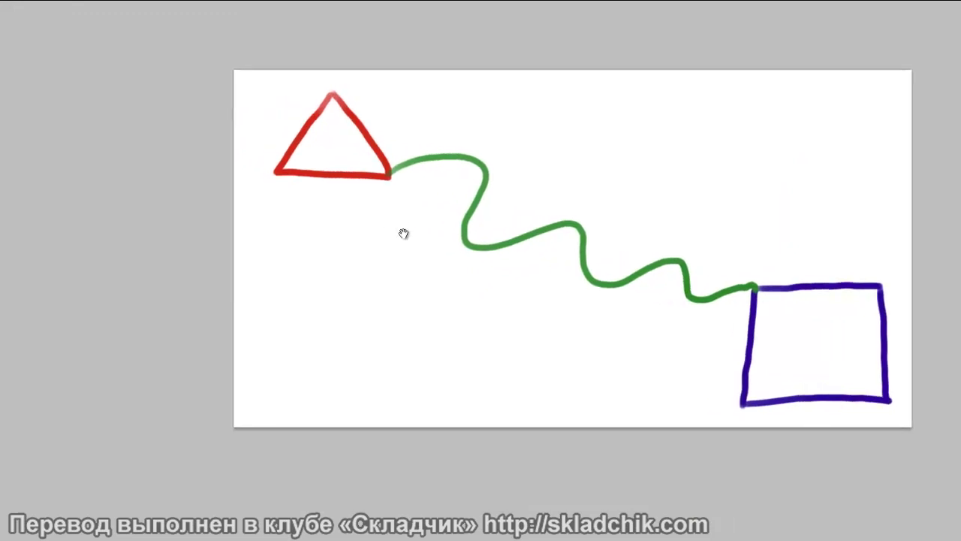
Zoom in on the red triangle and frame it at the top-left of the view.
scroll(390, 218, up, 3)
scroll(428, 240, down, 2)
drag(470, 271, 603, 386)
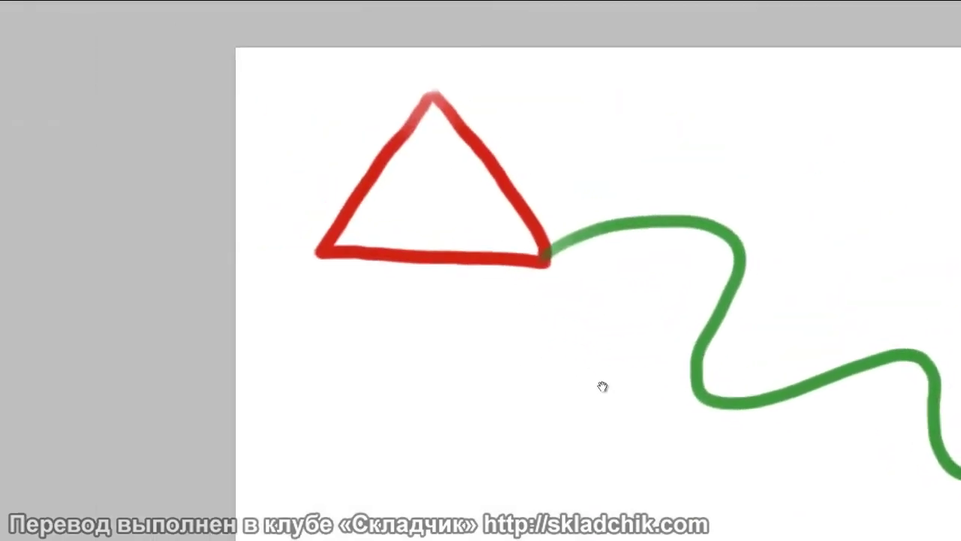
scroll(457, 252, up, 2)
mouse_move(448, 247)
mouse_down()
mouse_move(434, 315)
mouse_move(461, 328)
mouse_up()
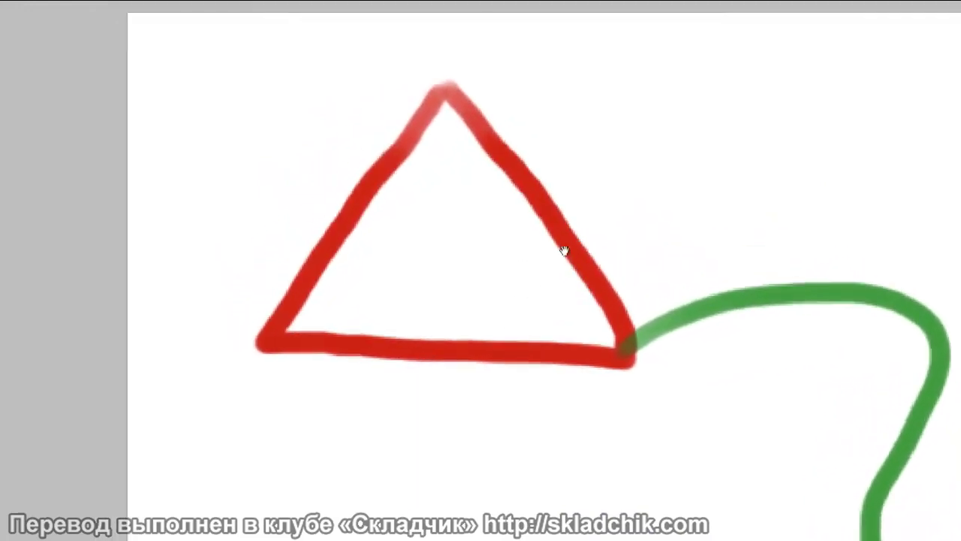
scroll(556, 286, up, 2)
mouse_move(738, 404)
mouse_down()
mouse_move(630, 395)
mouse_move(309, 191)
mouse_up()
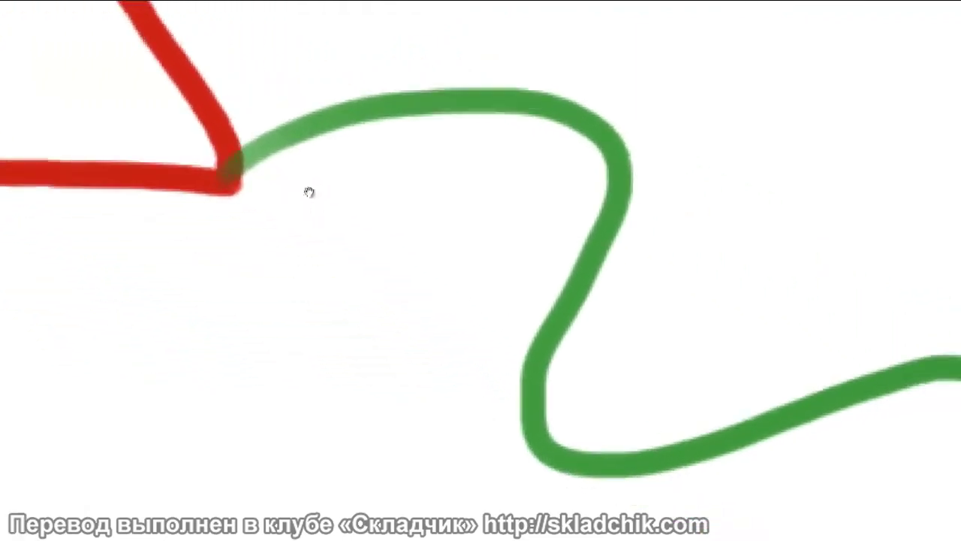
drag(653, 369, 589, 310)
Pan along the green wavy line to the blue square, then zoom back out.
mouse_move(662, 349)
mouse_down()
mouse_move(624, 279)
mouse_move(336, 162)
mouse_up()
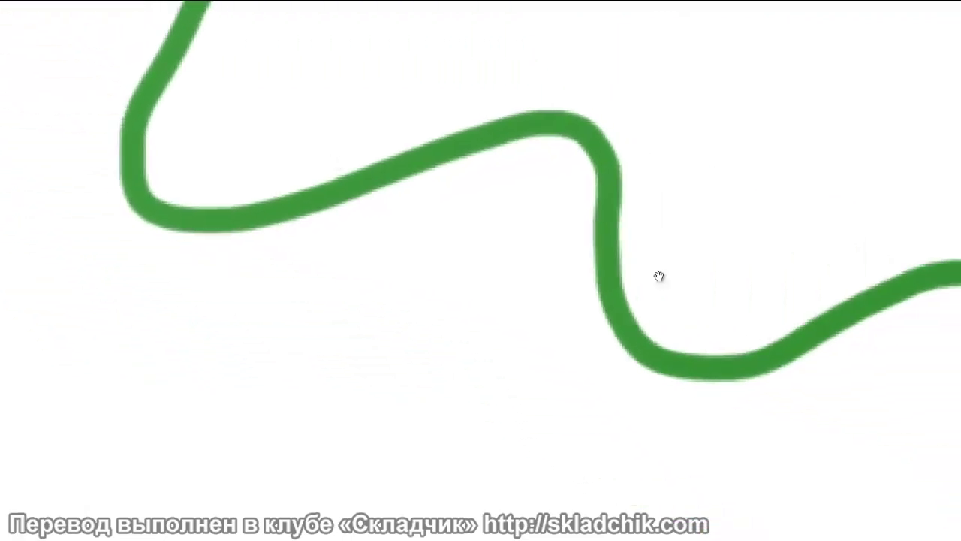
drag(654, 276, 517, 208)
drag(697, 295, 573, 243)
drag(654, 287, 526, 223)
mouse_move(758, 328)
mouse_down()
mouse_move(575, 274)
mouse_move(298, 146)
mouse_up()
scroll(530, 172, down, 2)
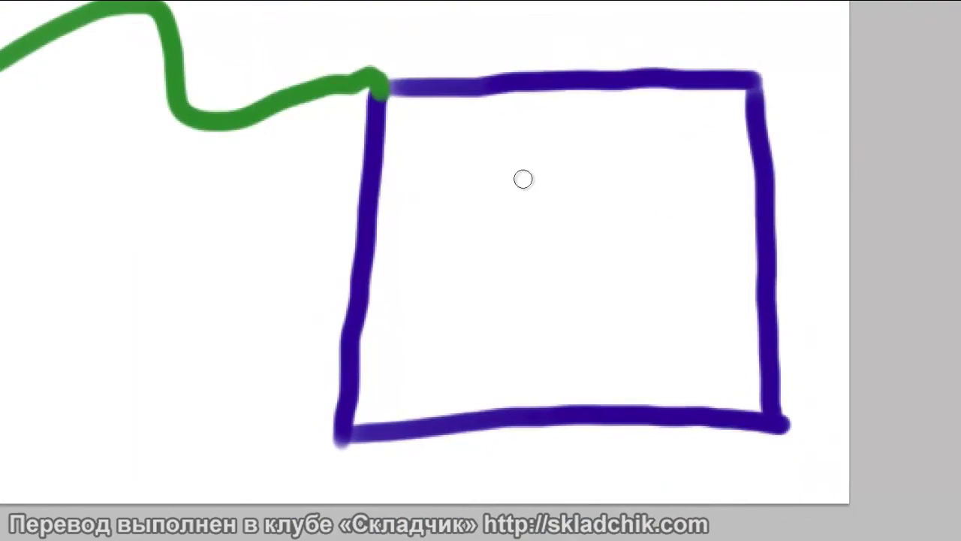
scroll(515, 206, down, 2)
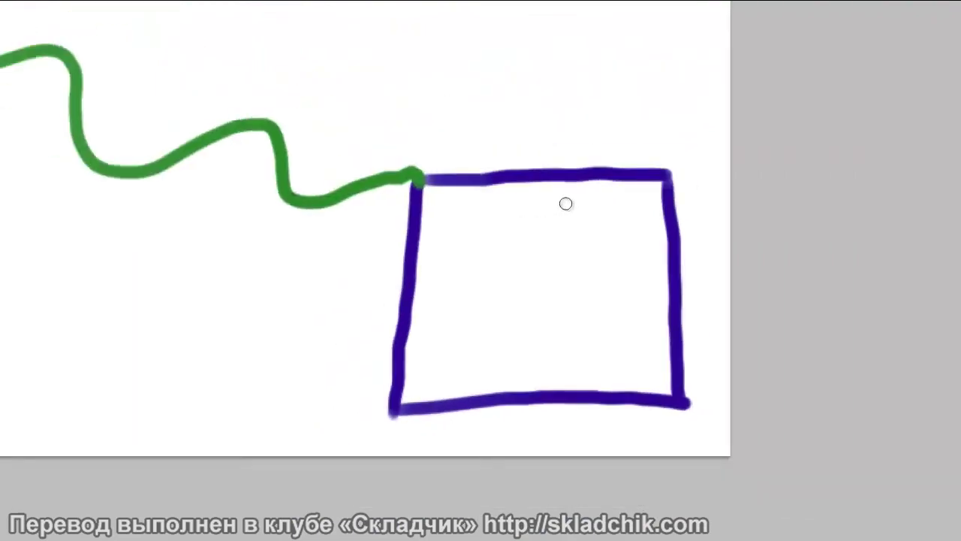
scroll(565, 204, down, 3)
Centre the whole drawing, then zoom in until the red triangle fills the view.
drag(530, 203, 504, 78)
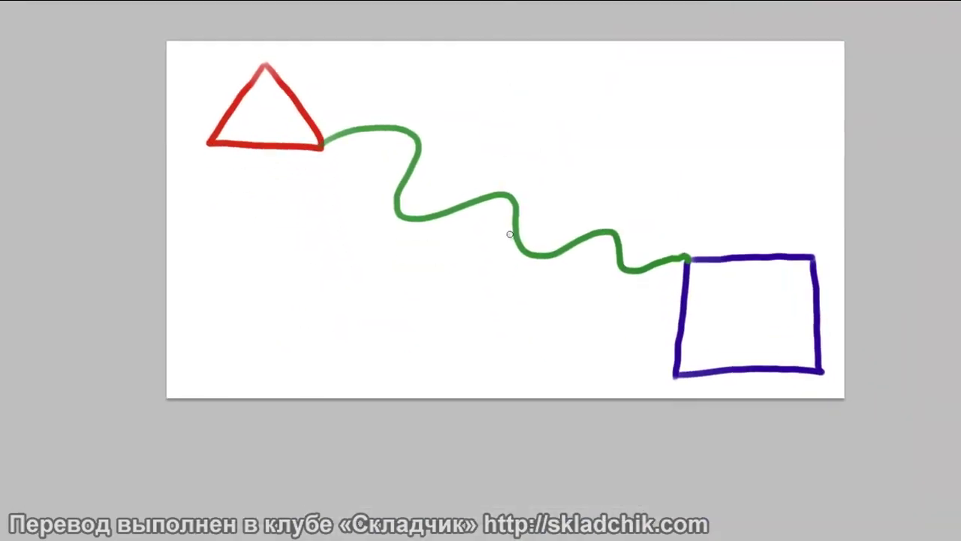
scroll(470, 144, up, 3)
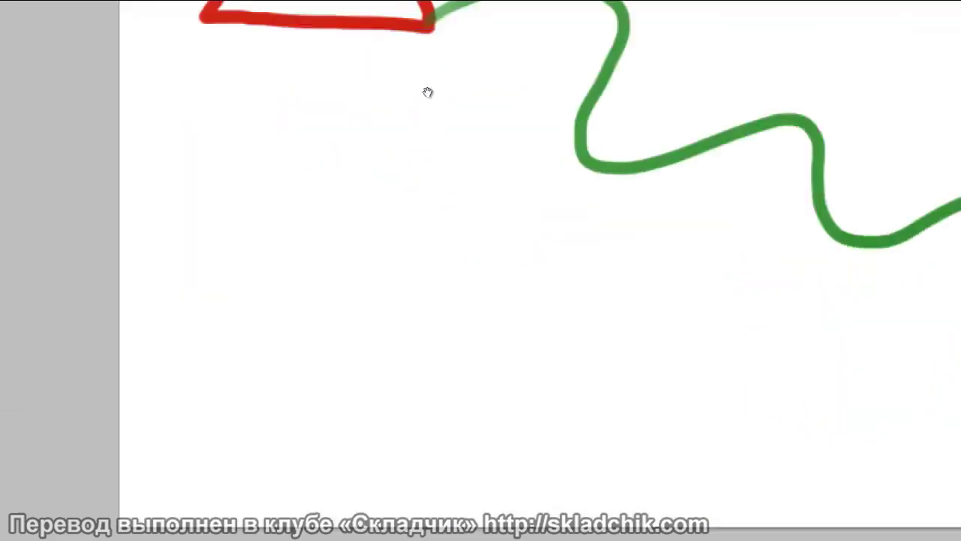
drag(427, 92, 479, 338)
scroll(478, 338, up, 2)
drag(408, 143, 463, 219)
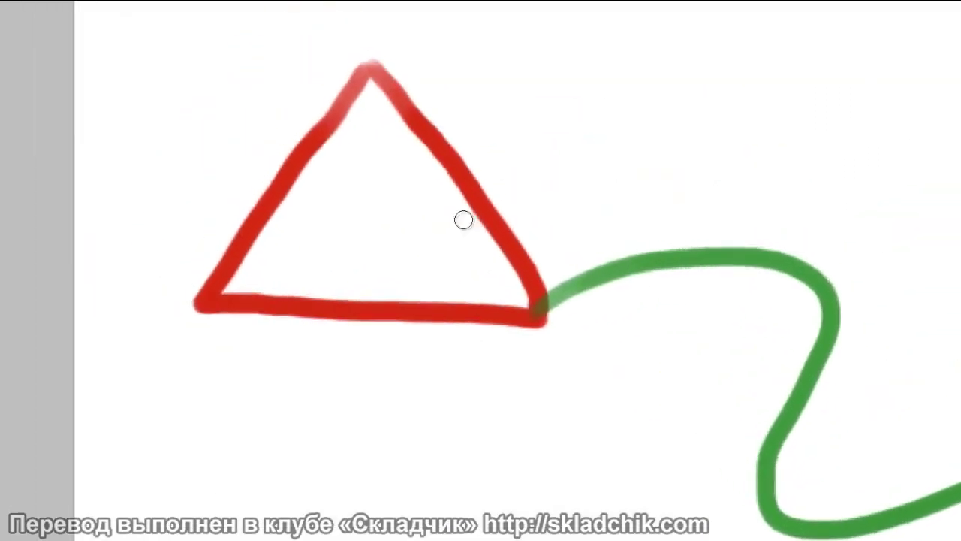
scroll(494, 271, up, 2)
Follow the wavy line right to the blue square and zoom out to see it whole.
mouse_move(607, 298)
mouse_down()
mouse_move(511, 264)
mouse_move(414, 198)
mouse_up()
mouse_move(674, 300)
mouse_down()
mouse_move(480, 195)
mouse_move(318, 67)
mouse_up()
mouse_move(751, 316)
mouse_down()
mouse_move(595, 247)
mouse_move(269, 136)
mouse_up()
drag(737, 326, 429, 184)
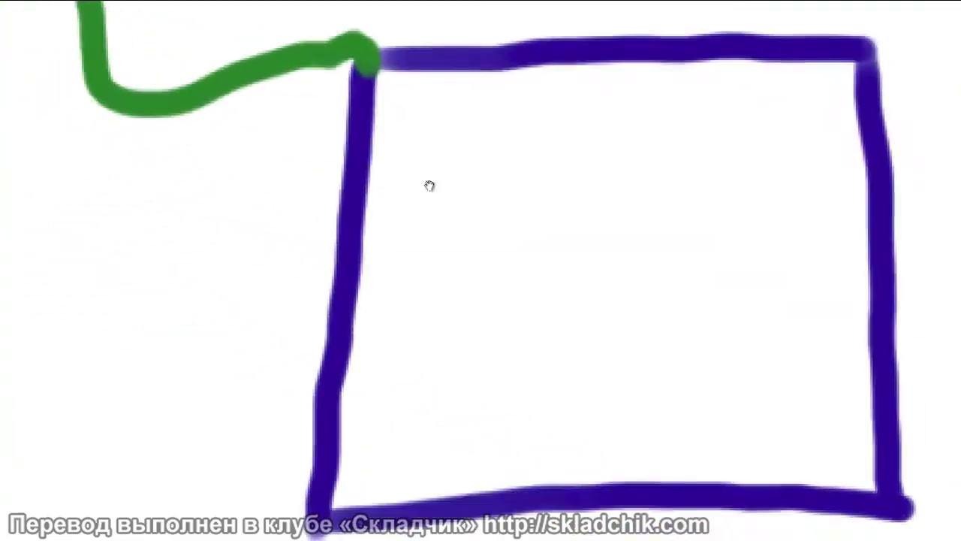
key(ctrl+minus)
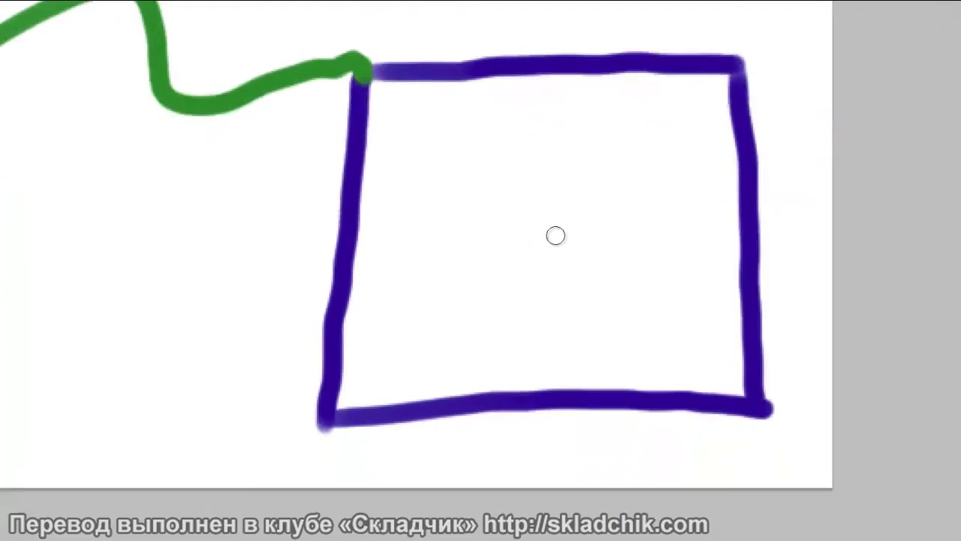
key(ctrl+minus)
key(ctrl+minus)
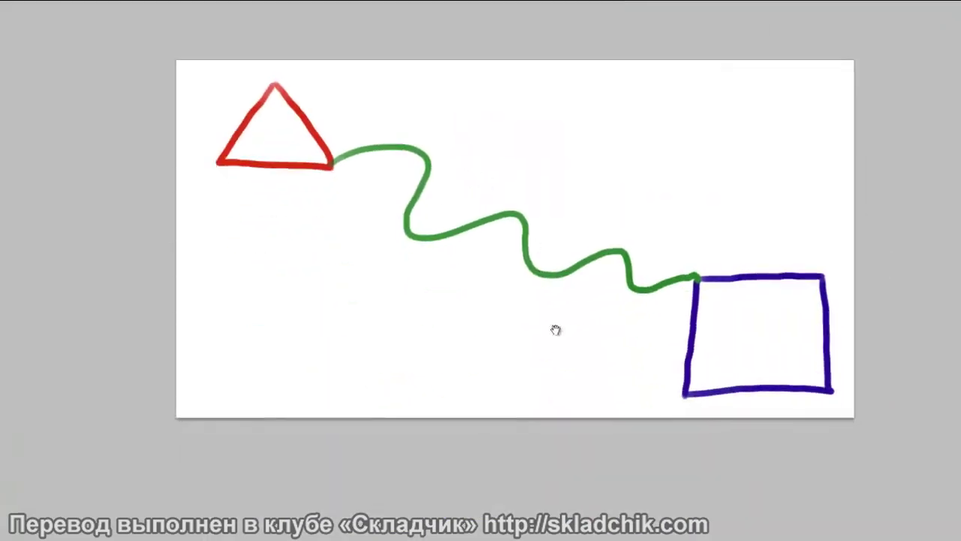